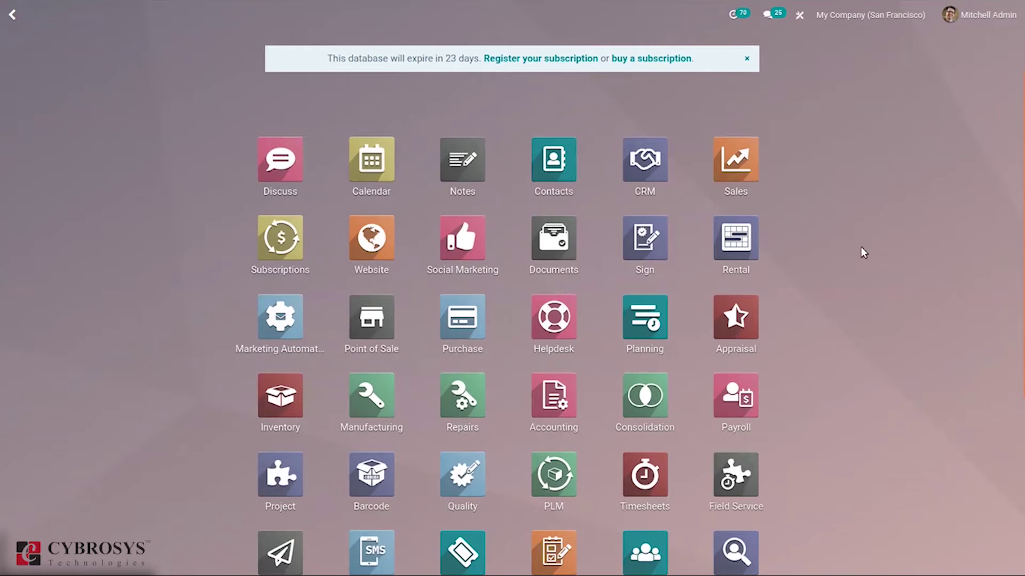
Open the Rental app and show its list of rentable products.
type("ren")
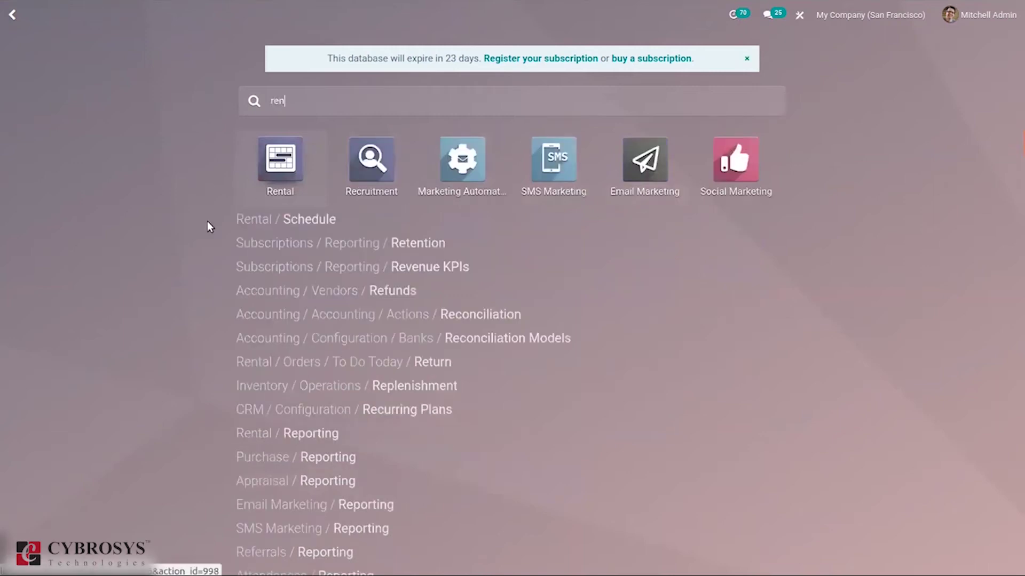
left_click(305, 163)
mouse_move(944, 3)
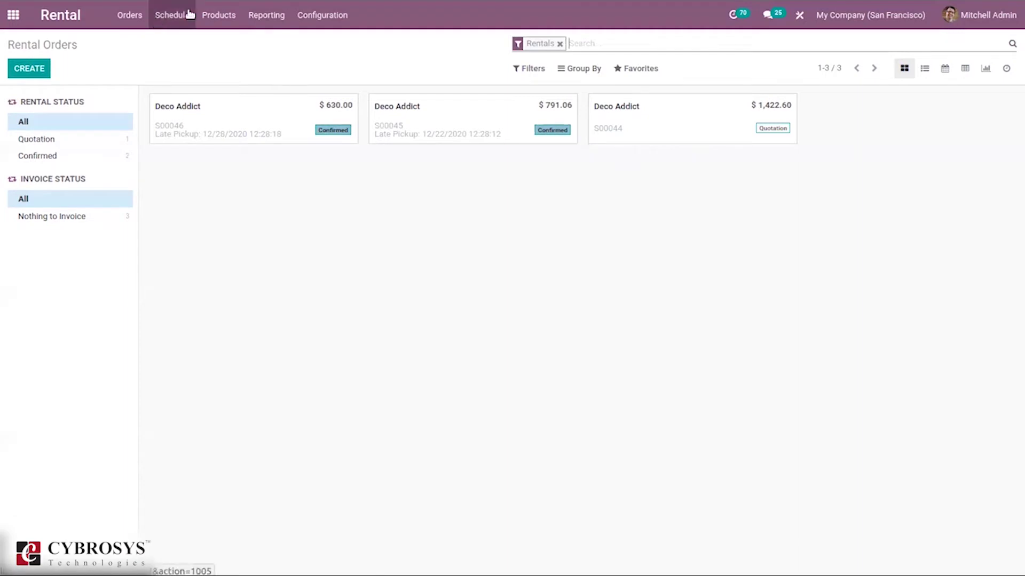
left_click(216, 14)
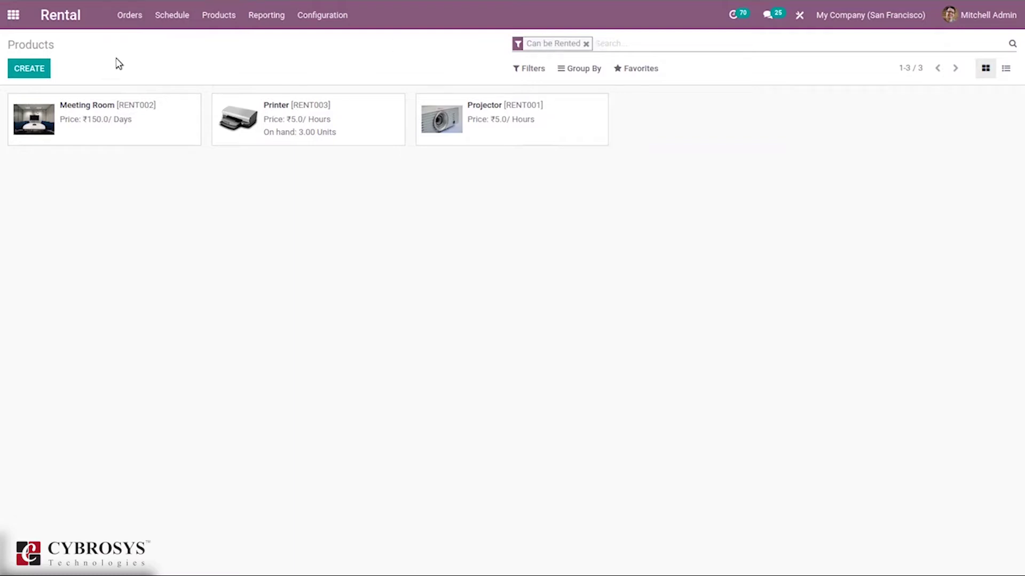
Create a rentable product named Chair that can also be sold and purchased, with a sales price of 1000.
left_click(30, 66)
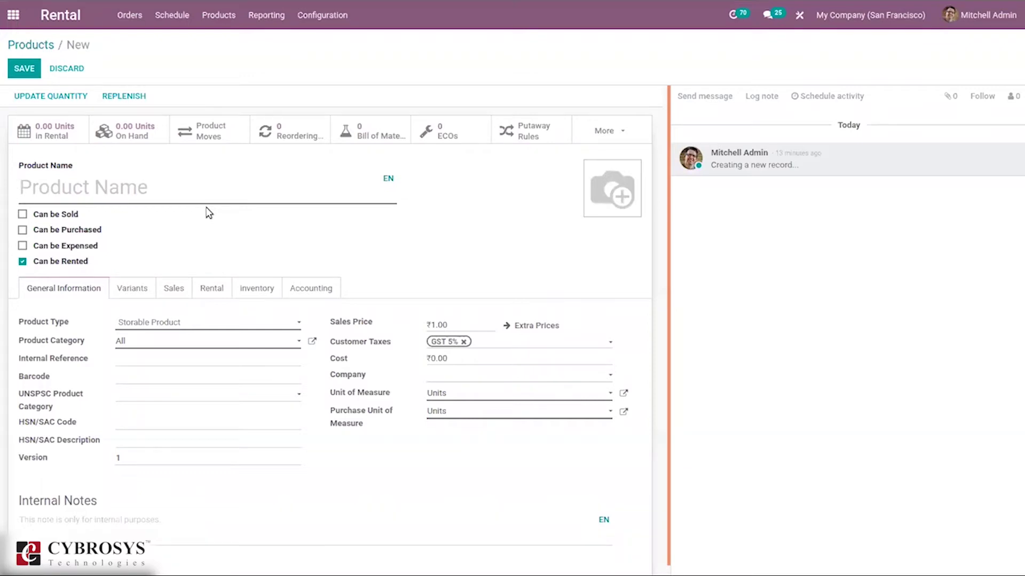
type("Chair")
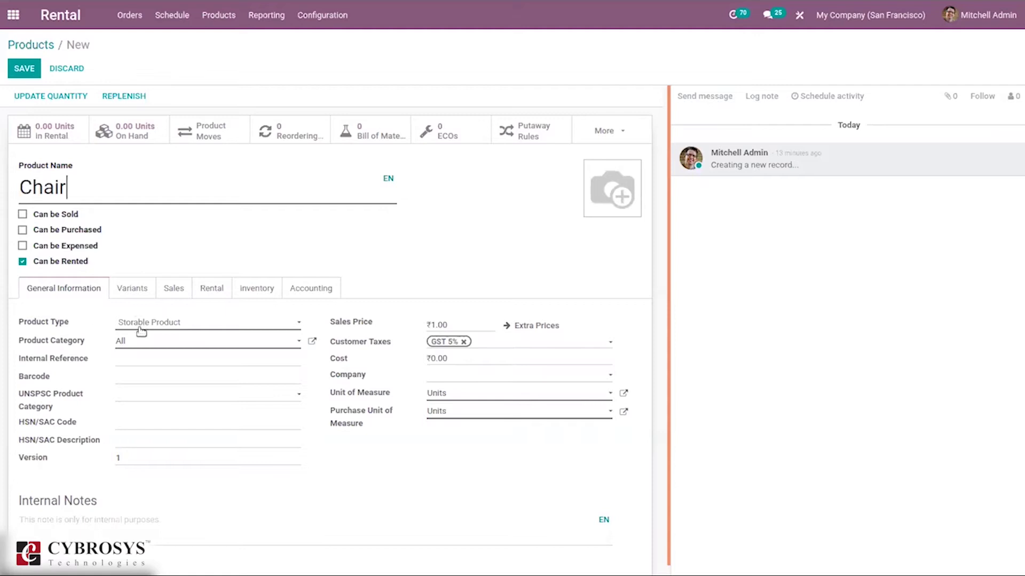
left_click(34, 216)
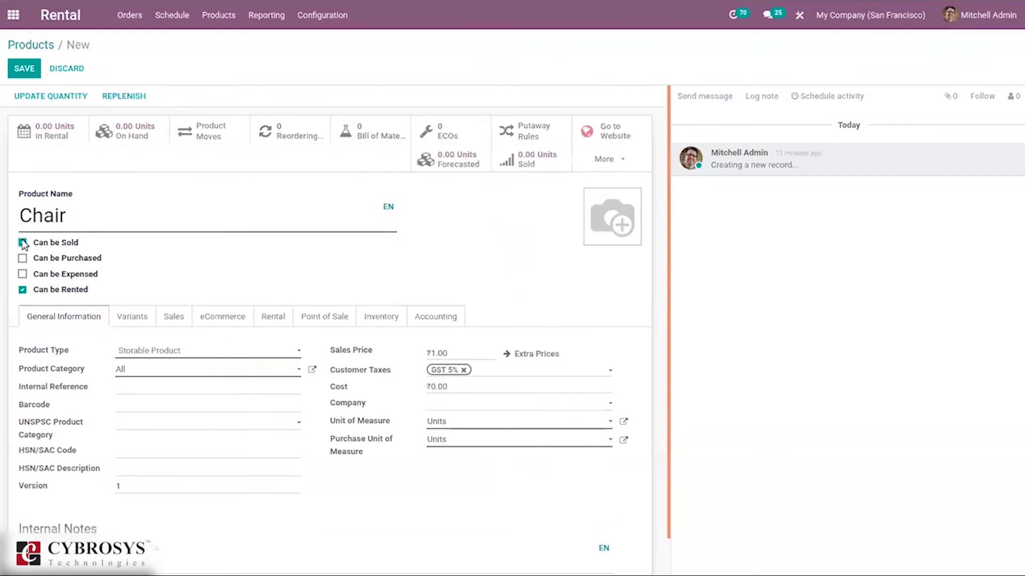
left_click(21, 258)
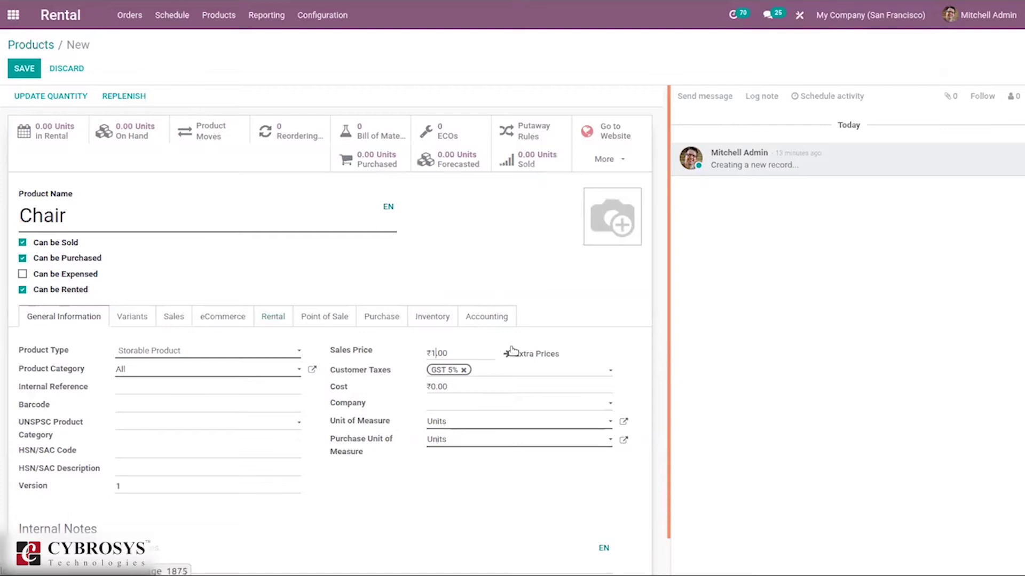
key("BackSpace")
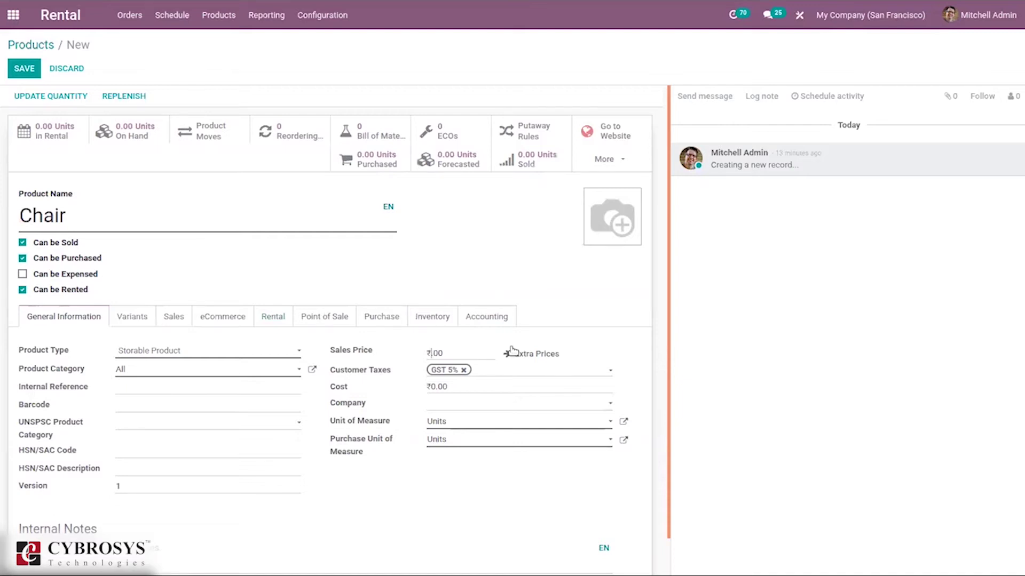
type("1000")
Add a rental price of 500 for a duration of 1 day to the Chair product.
left_click(276, 316)
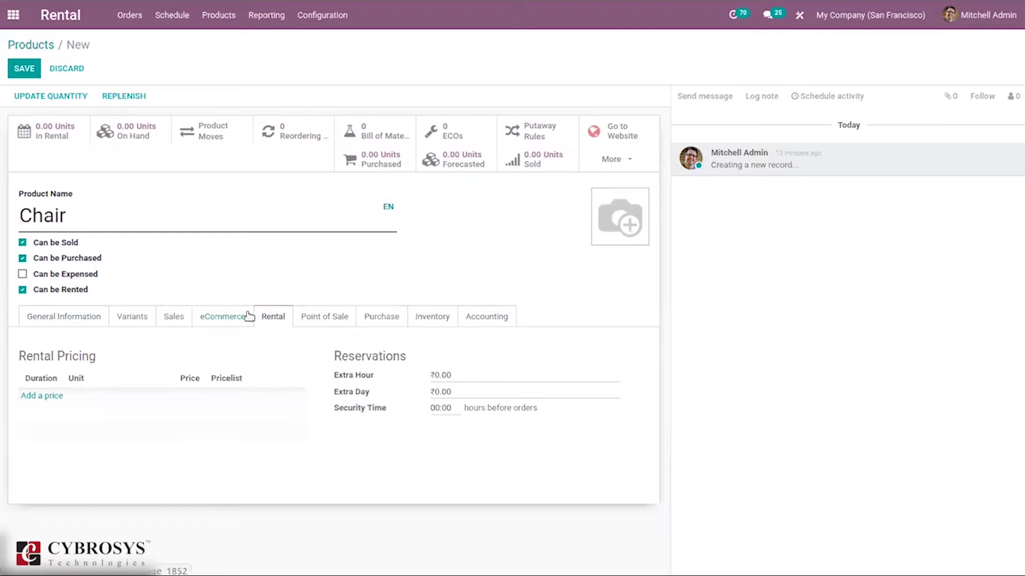
left_click(44, 395)
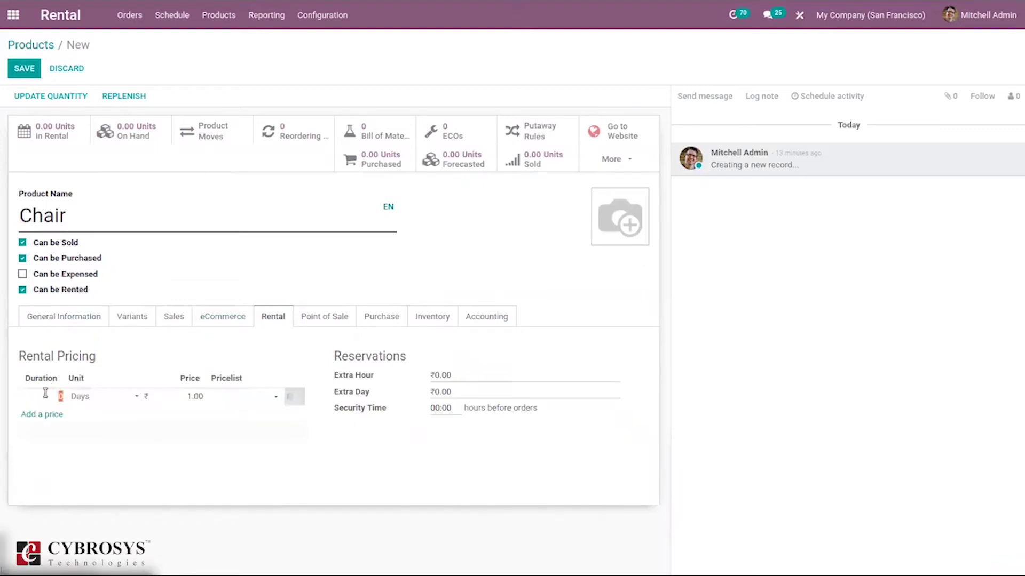
type("1")
left_click(196, 396)
type("500")
left_click(261, 396)
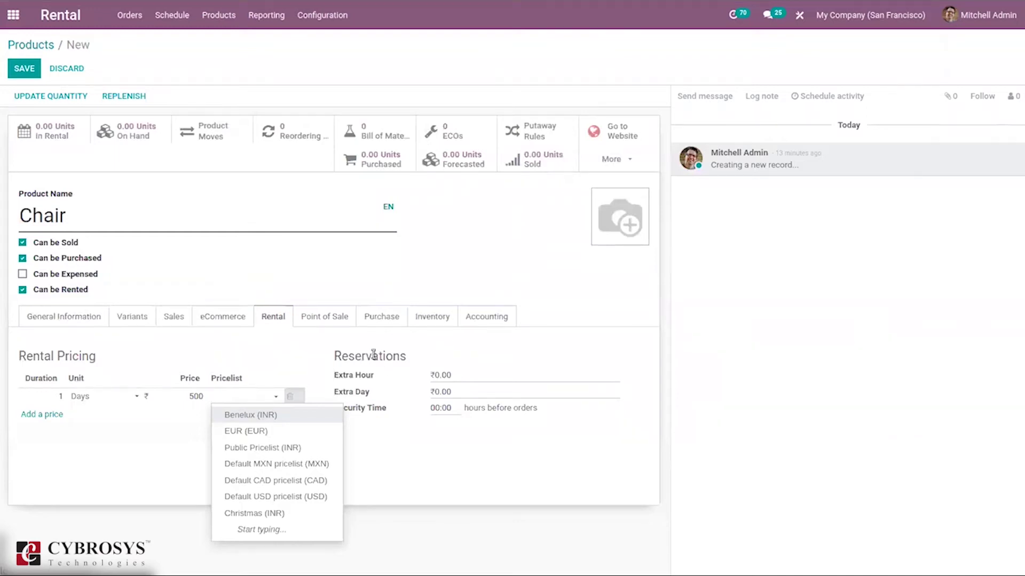
Add a second rental price for the Chair, with the unit set to Weeks and the price to 3000.
left_click(32, 415)
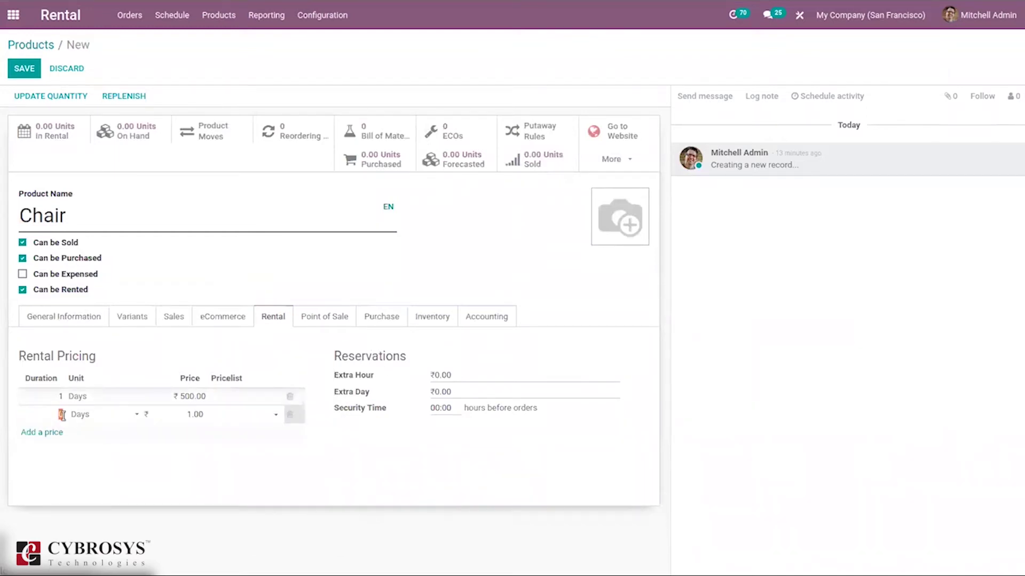
left_click(98, 413)
left_click(104, 457)
left_click(195, 415)
type("3")
type("600")
key("BackSpace")
key("BackSpace")
key("BackSpace")
type("000")
Set the Chair's extra hour fee to 100, extra day fee to 300 and security time to 00:30, then save and return to the product list.
left_click(440, 376)
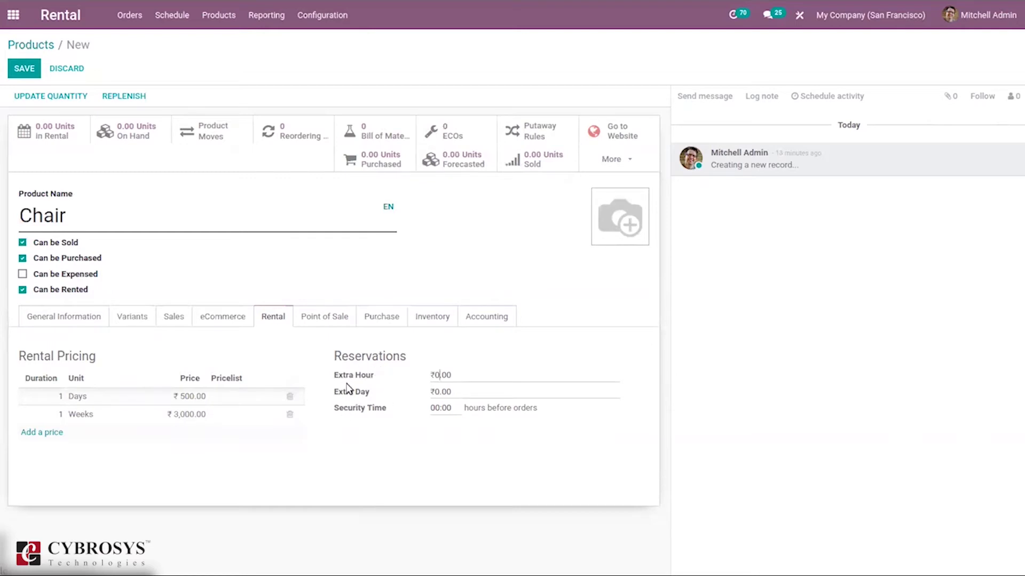
key("BackSpace")
type("100")
left_click(438, 392)
key("BackSpace")
type("300")
left_click(447, 408)
left_click(26, 63)
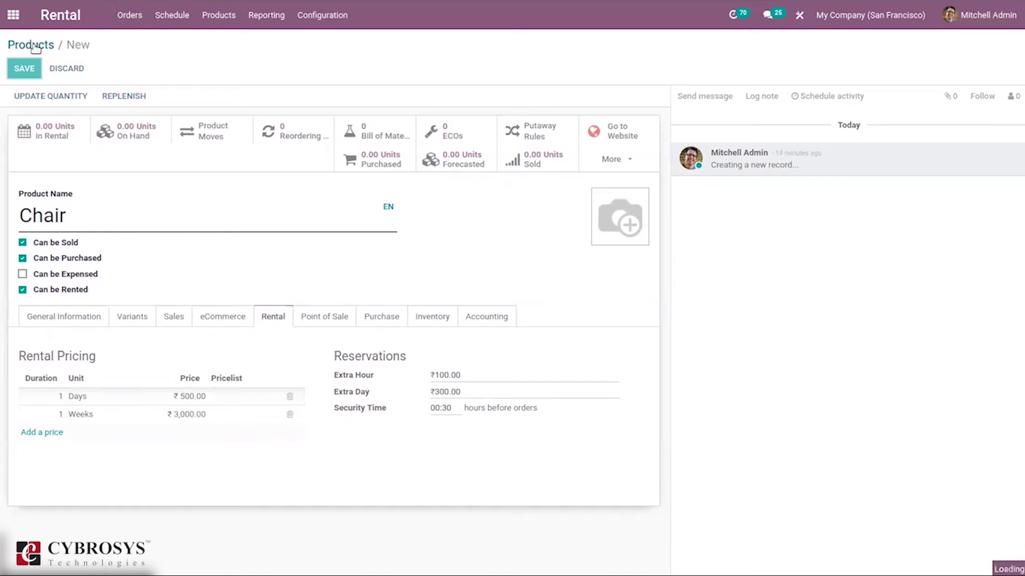
left_click(35, 46)
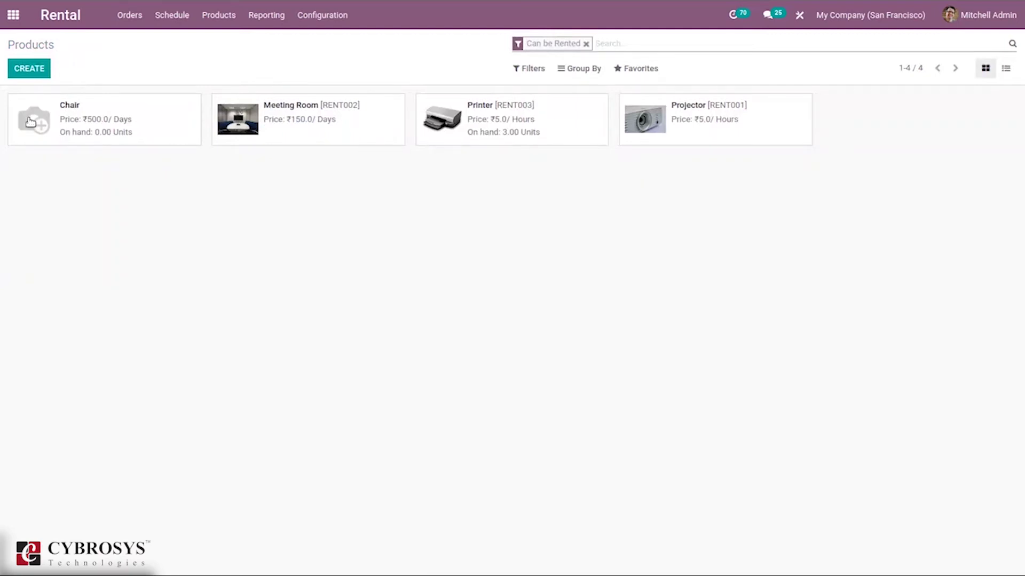
left_click(128, 15)
left_click(143, 44)
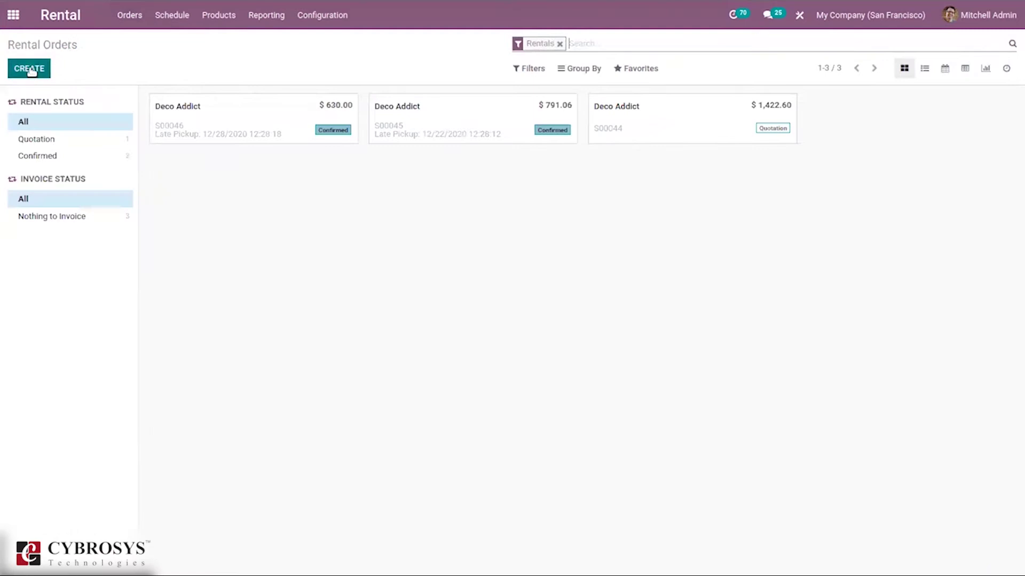
left_click(30, 70)
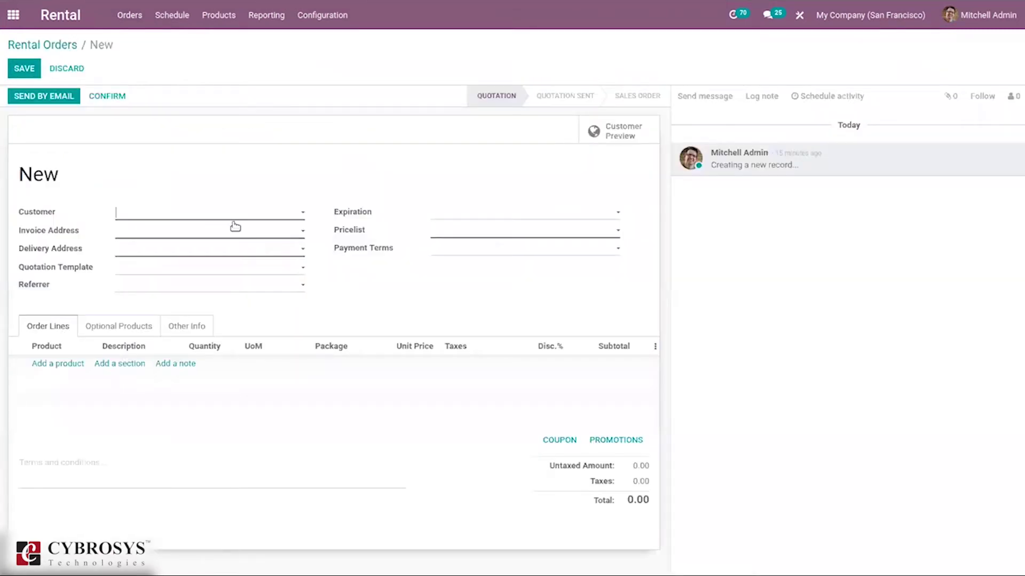
left_click(225, 212)
left_click(199, 247)
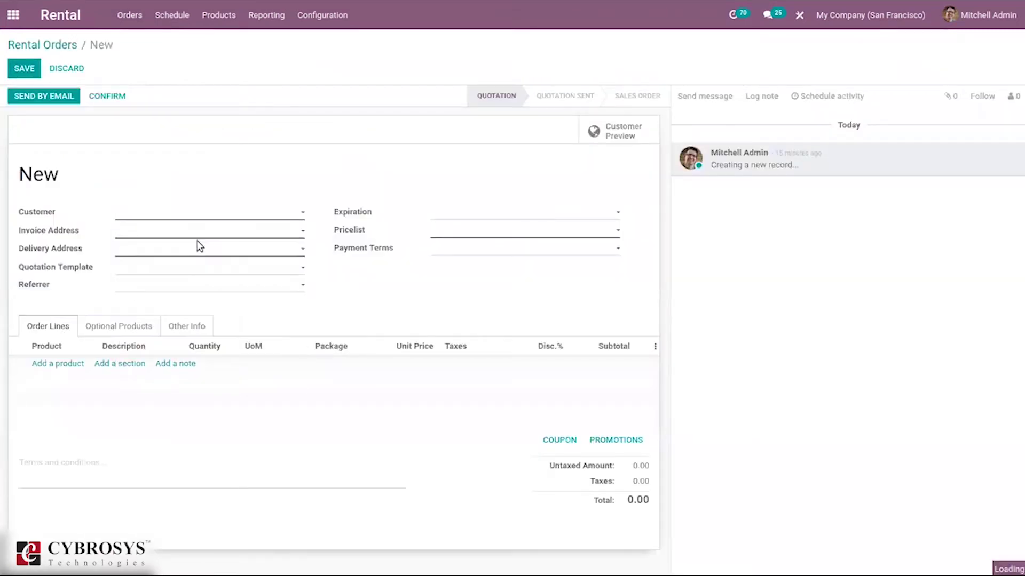
left_click(62, 365)
type("cha")
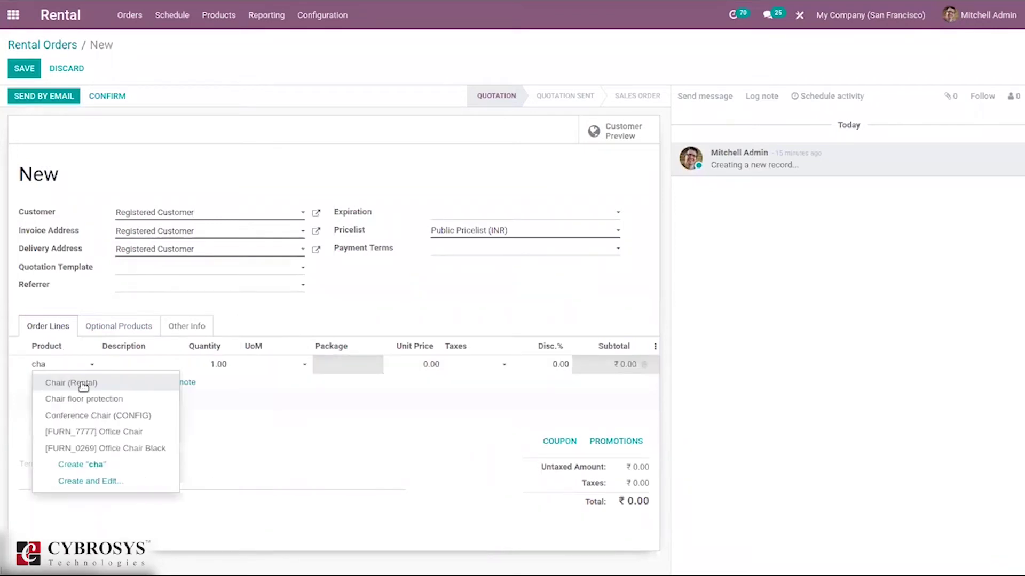
left_click(80, 384)
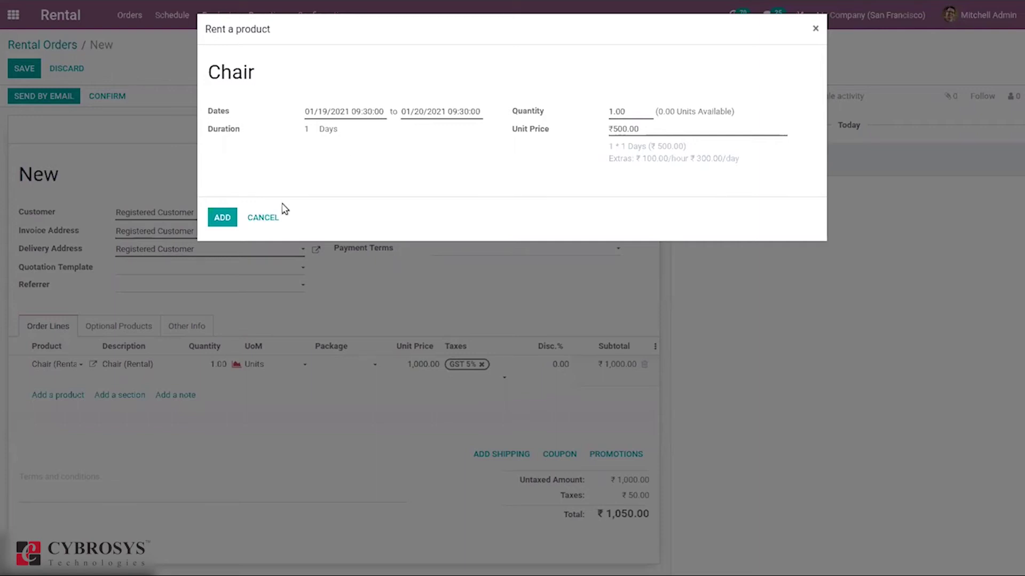
left_click(261, 218)
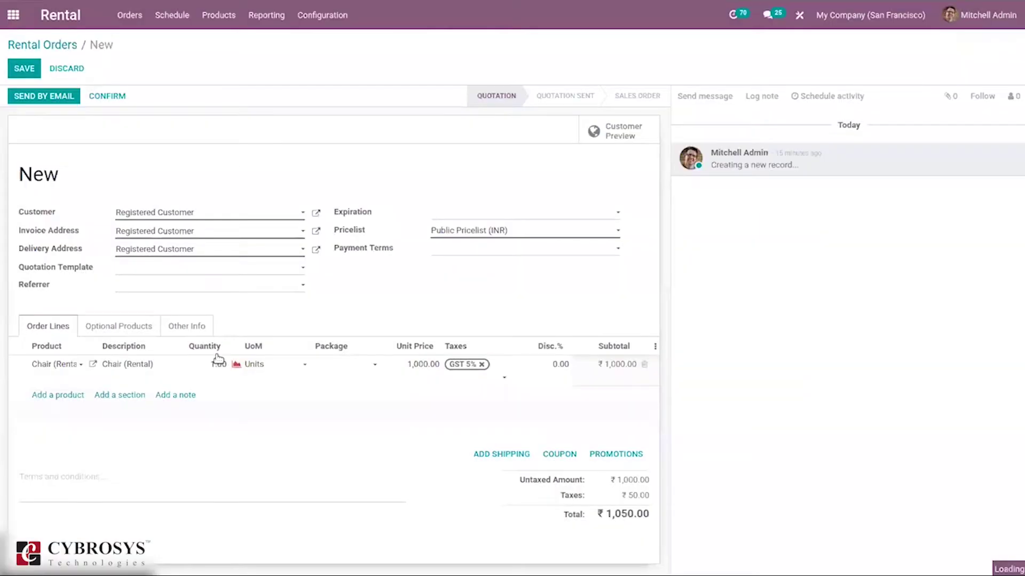
left_click(648, 365)
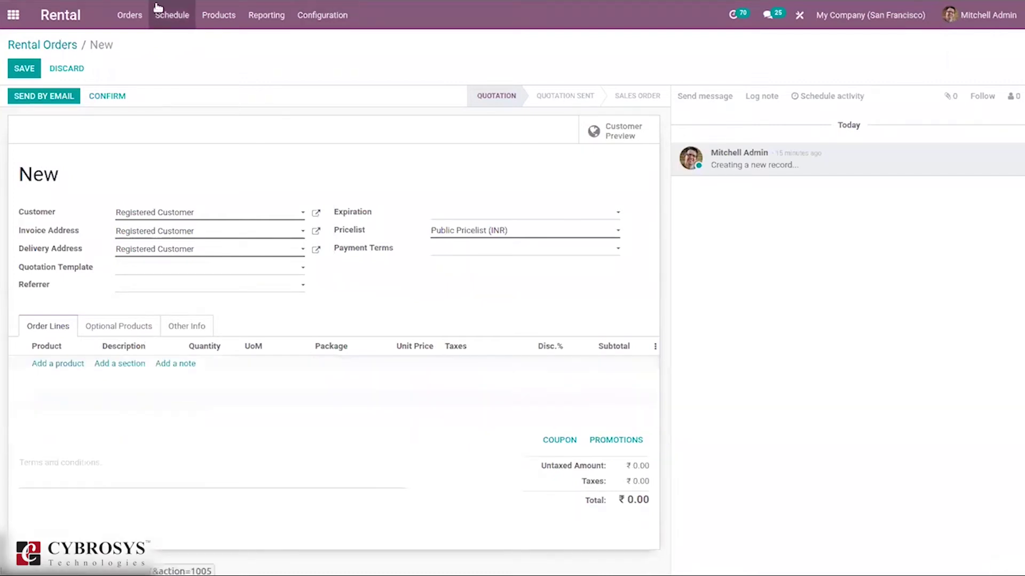
left_click(134, 10)
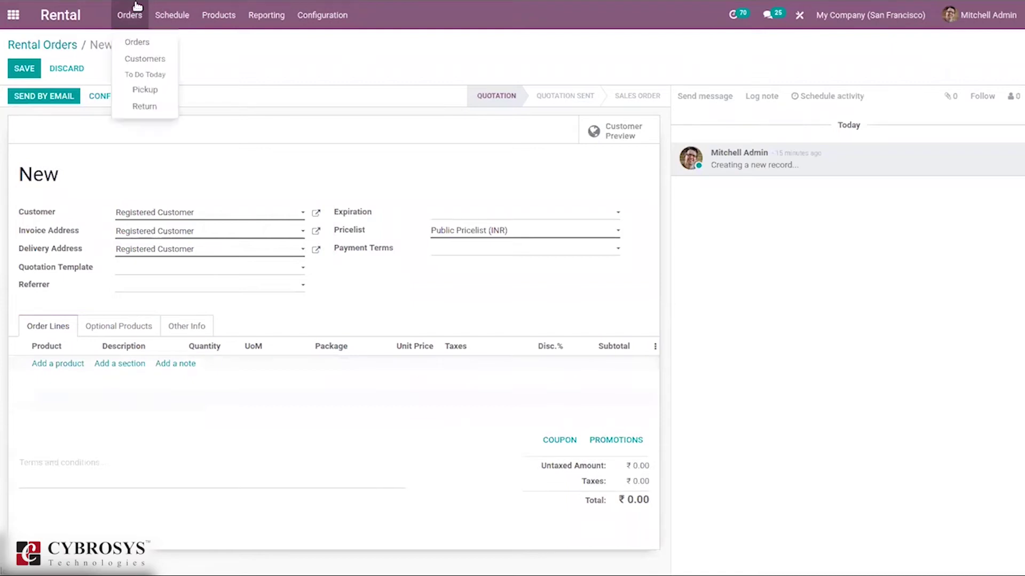
left_click(221, 21)
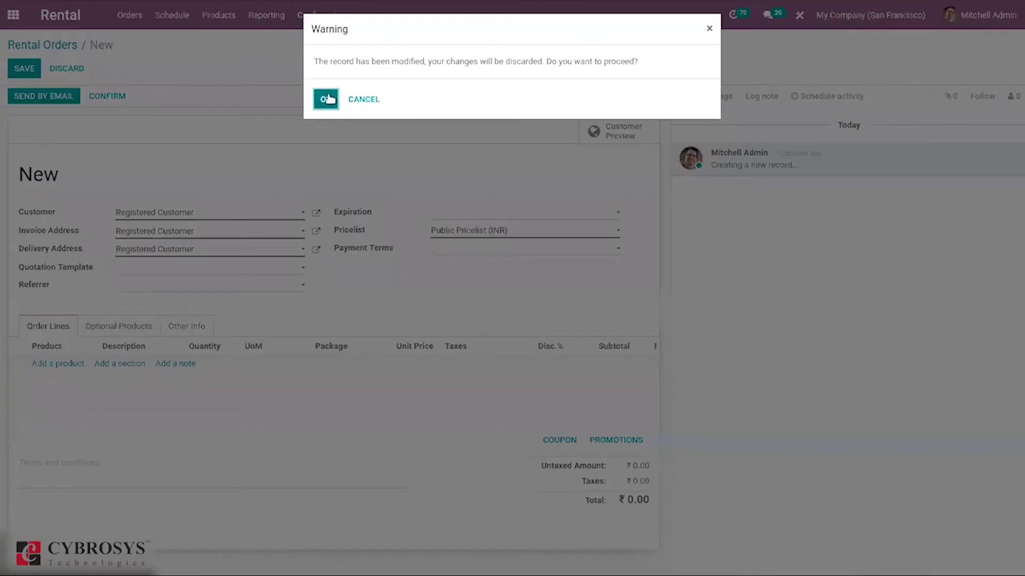
left_click(326, 100)
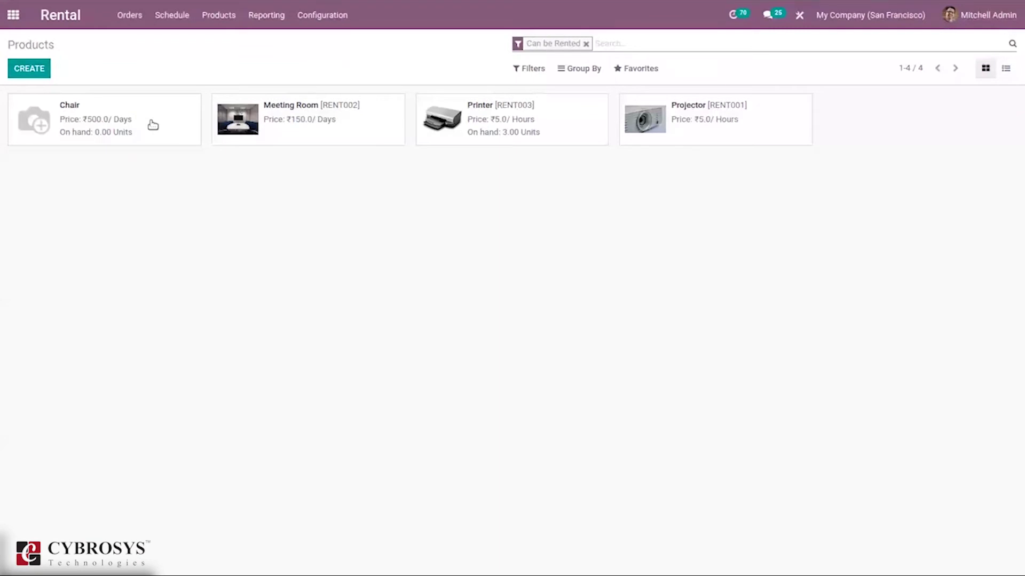
Record an on-hand quantity of 50 units for the Chair at location WH/Stock, save it and return to the product.
left_click(35, 100)
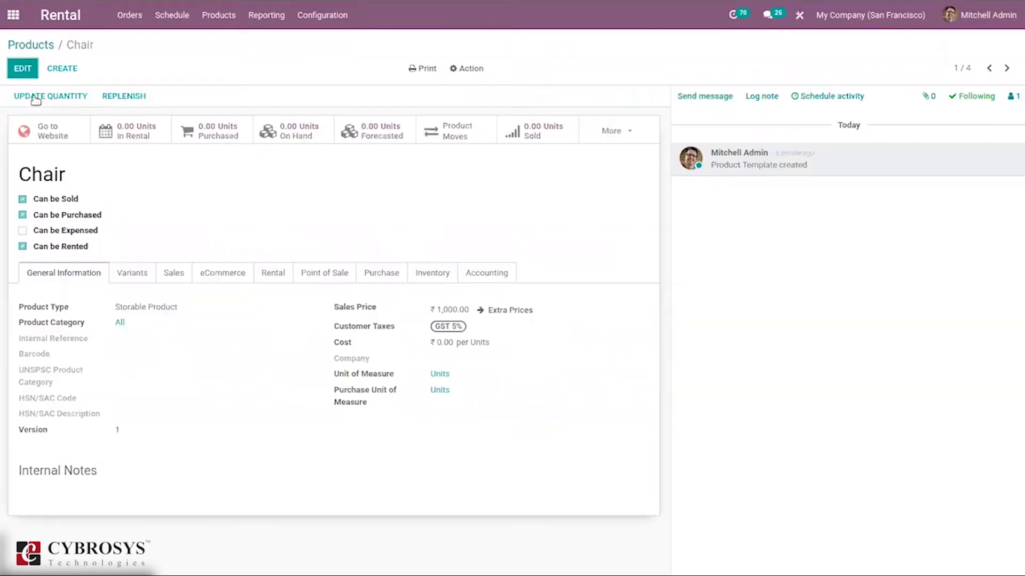
left_click(24, 67)
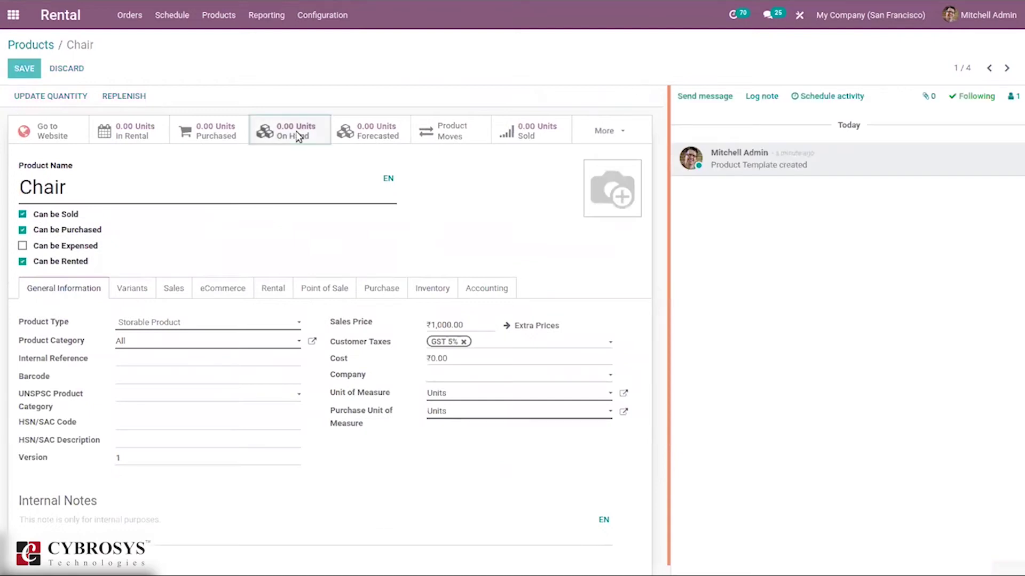
left_click(28, 67)
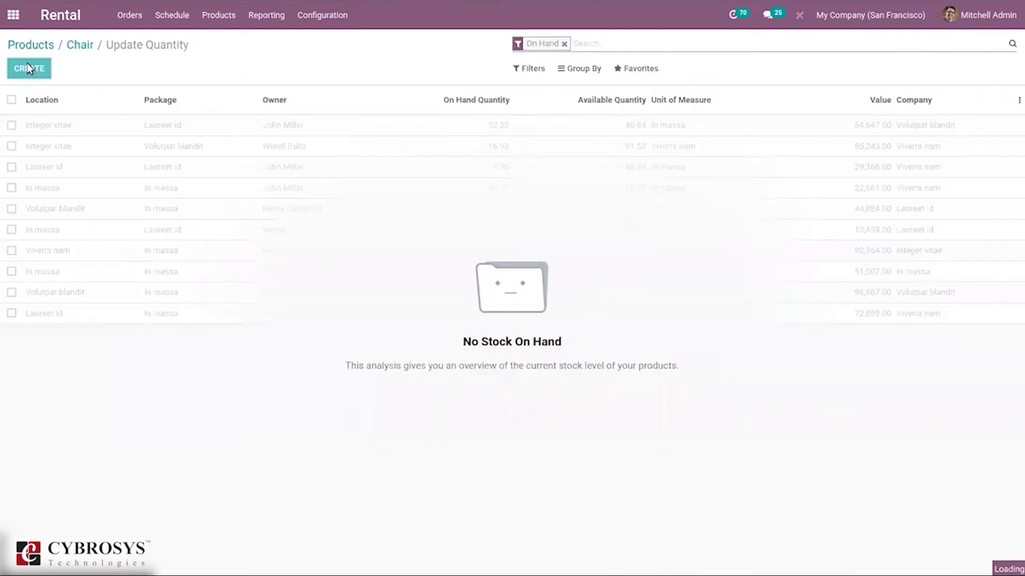
left_click(99, 131)
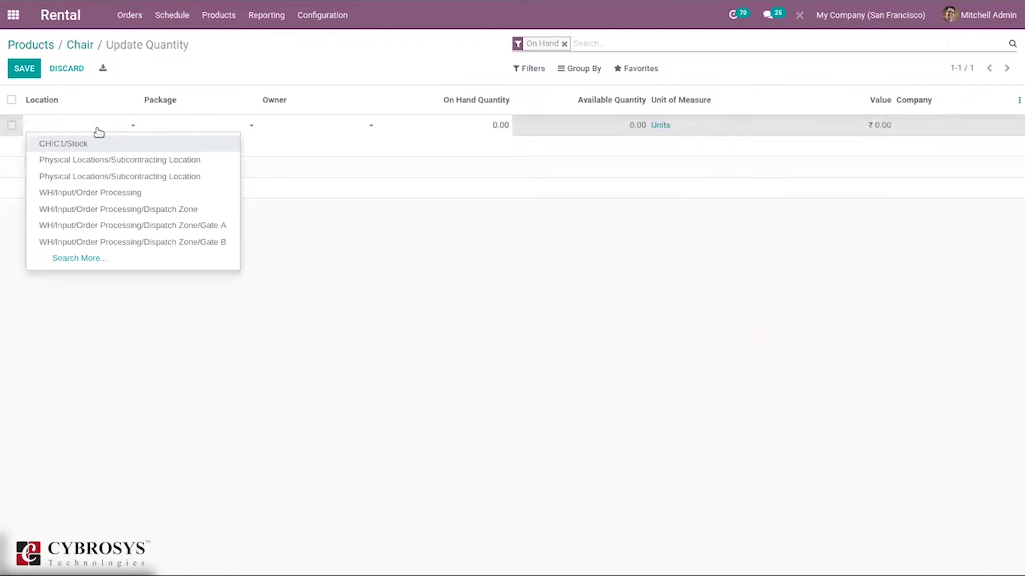
type("wh")
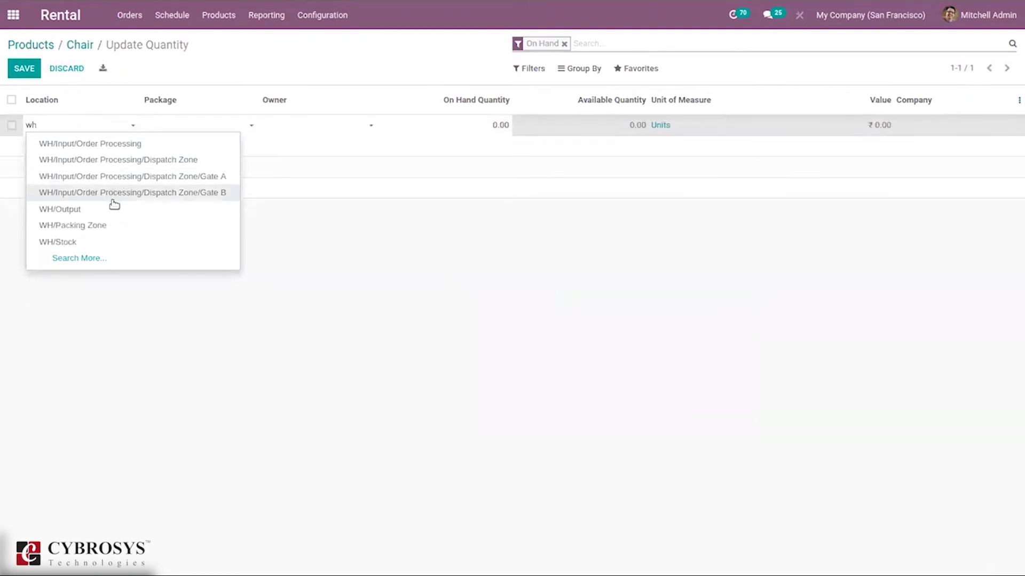
left_click(92, 240)
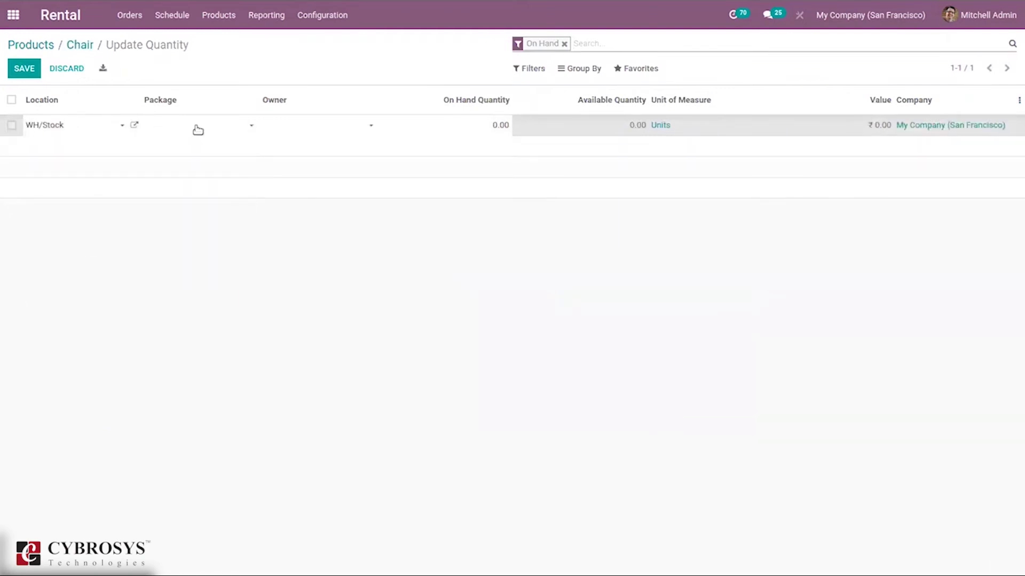
left_click(500, 124)
type("50")
left_click(140, 15)
left_click(16, 75)
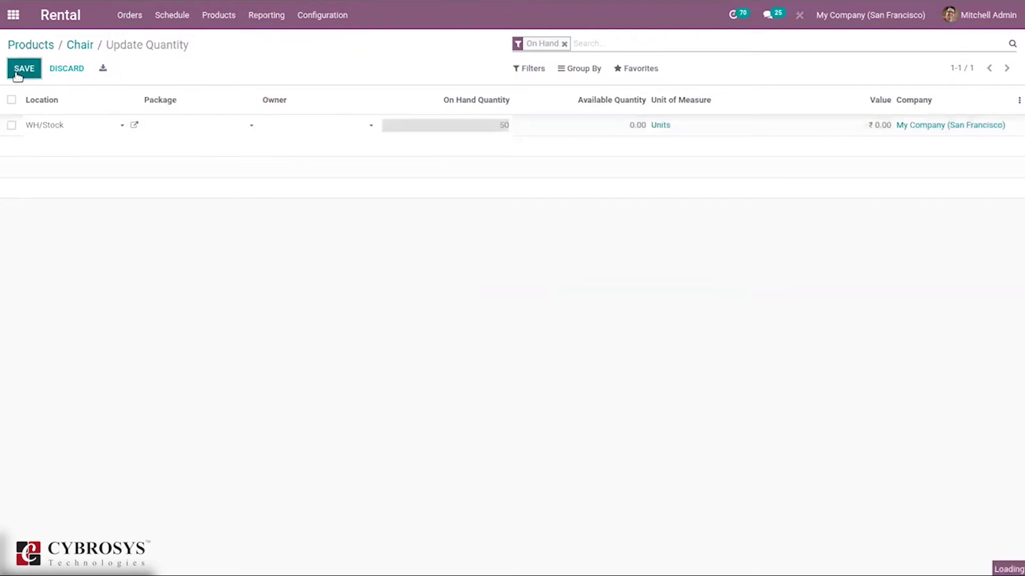
left_click(85, 46)
Create a new rental order and set its customer to Registered Customer.
left_click(129, 16)
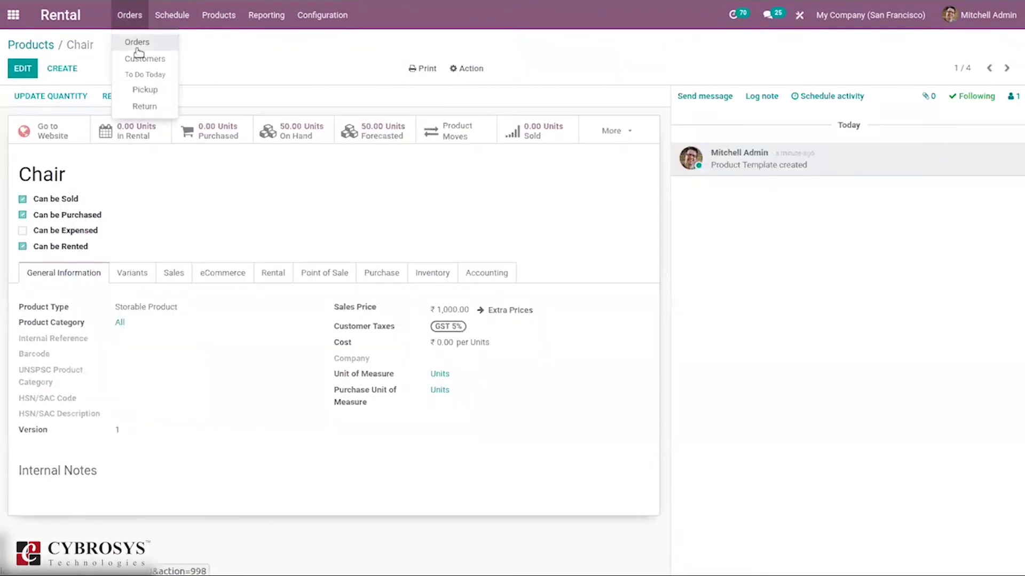
left_click(138, 42)
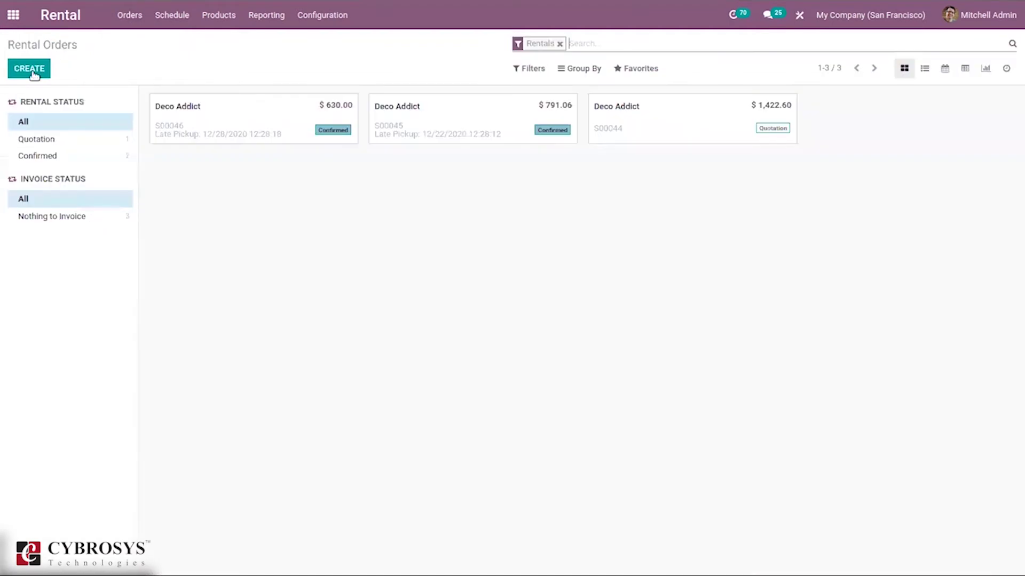
left_click(33, 73)
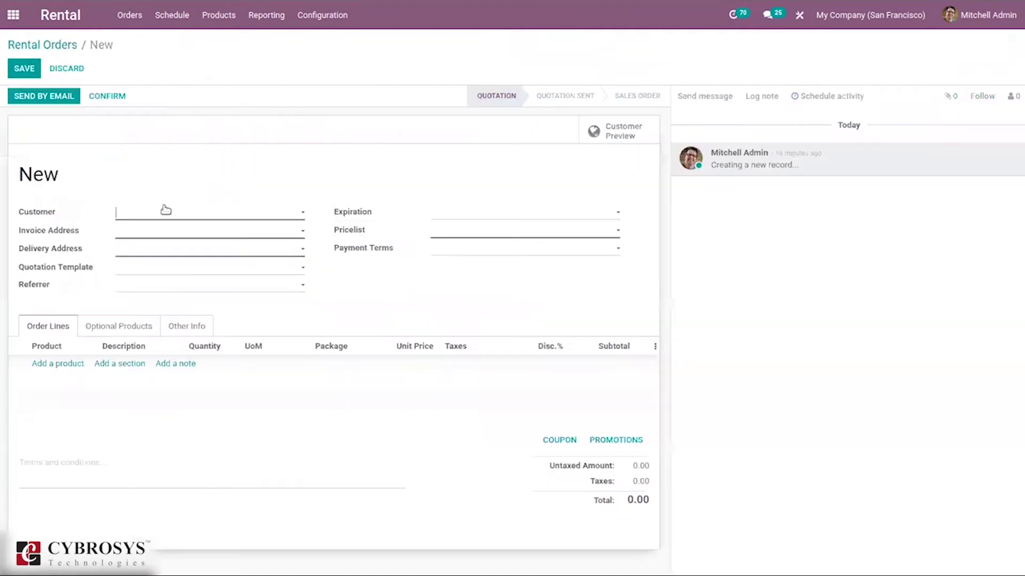
left_click(158, 213)
left_click(155, 231)
Add an order line for the product Chair (Rental).
left_click(62, 364)
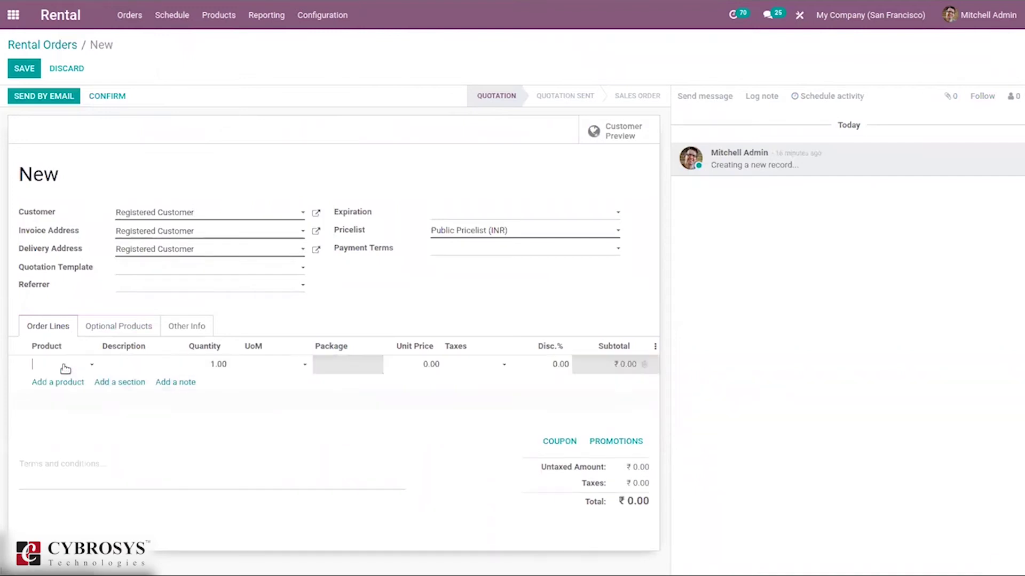
type("ch")
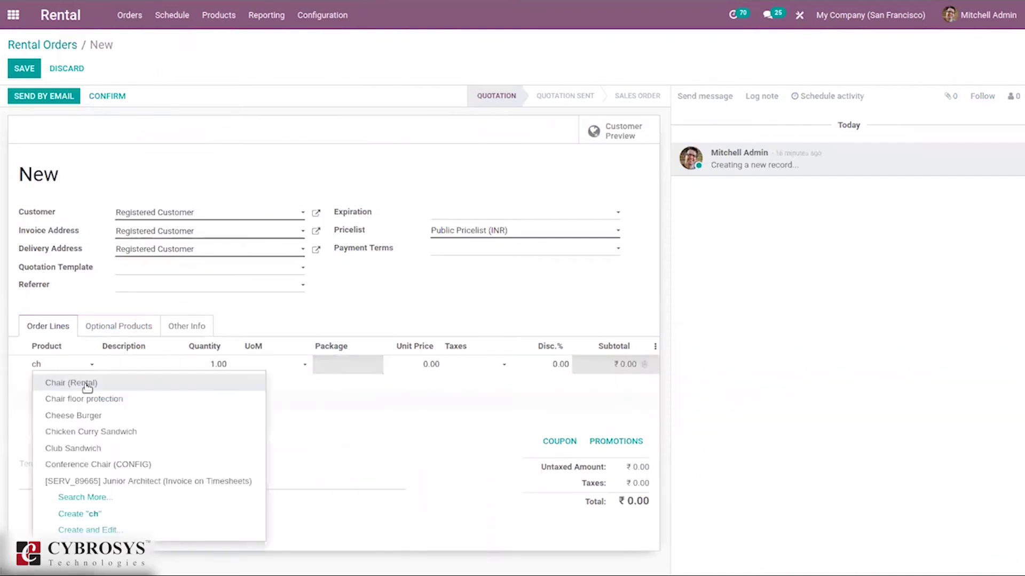
left_click(71, 382)
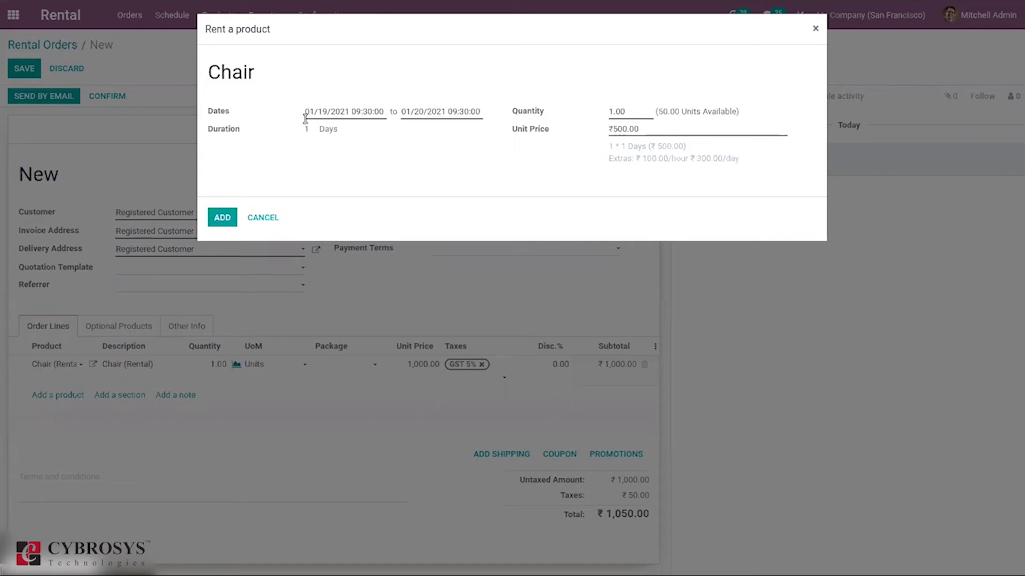
Set the Chair's rental period from 01/20/2021 09:30 to 01/21/2021 09:30 and add the rental to the order.
left_click(372, 109)
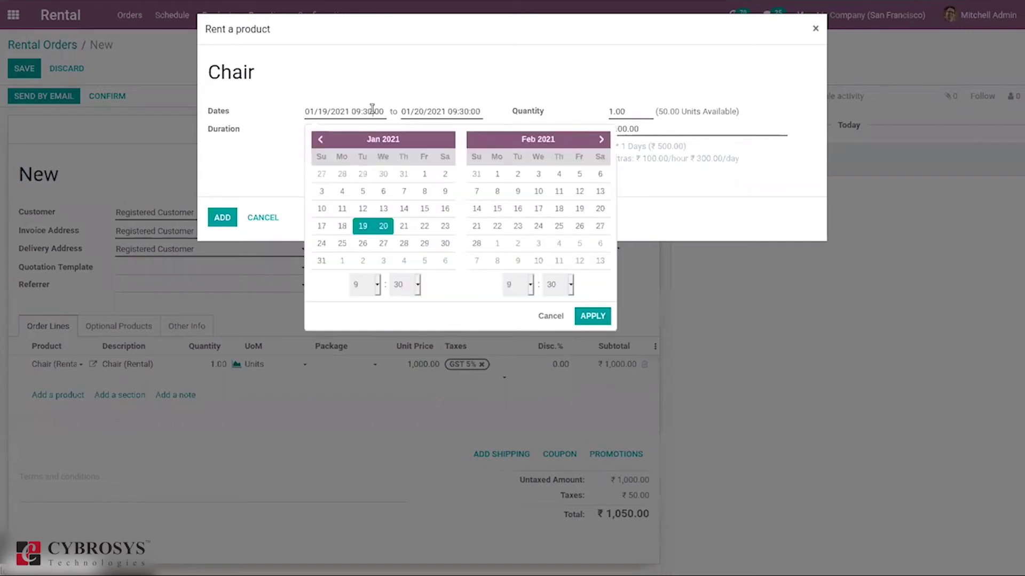
left_click(382, 233)
left_click(403, 191)
left_click(363, 191)
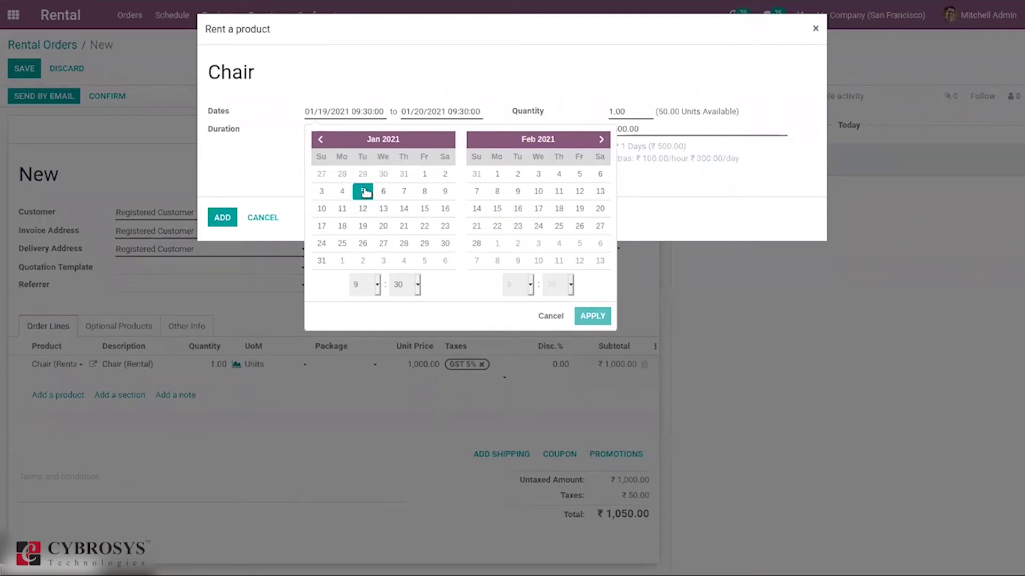
left_click(404, 225)
left_click(390, 228)
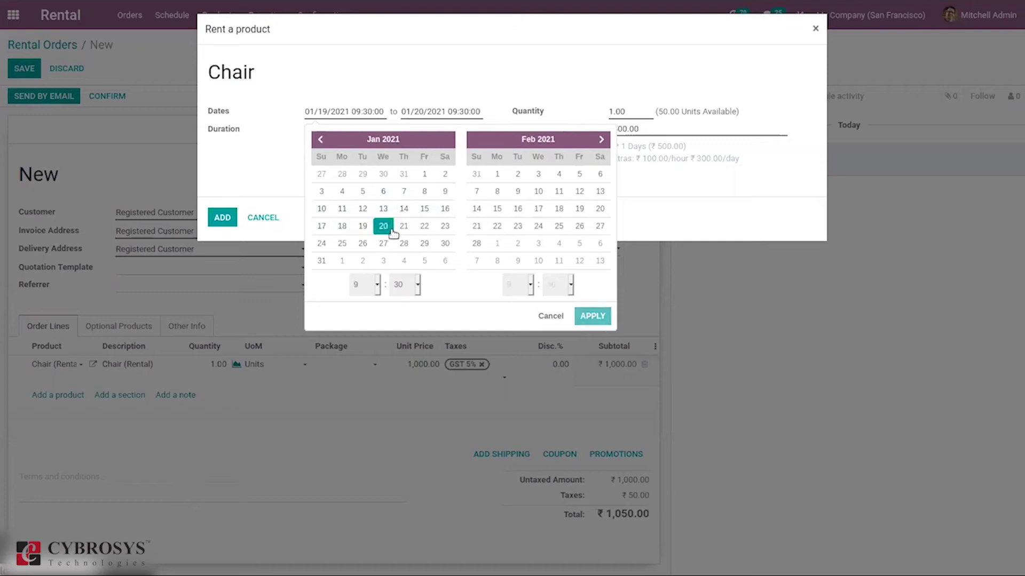
left_click(391, 228)
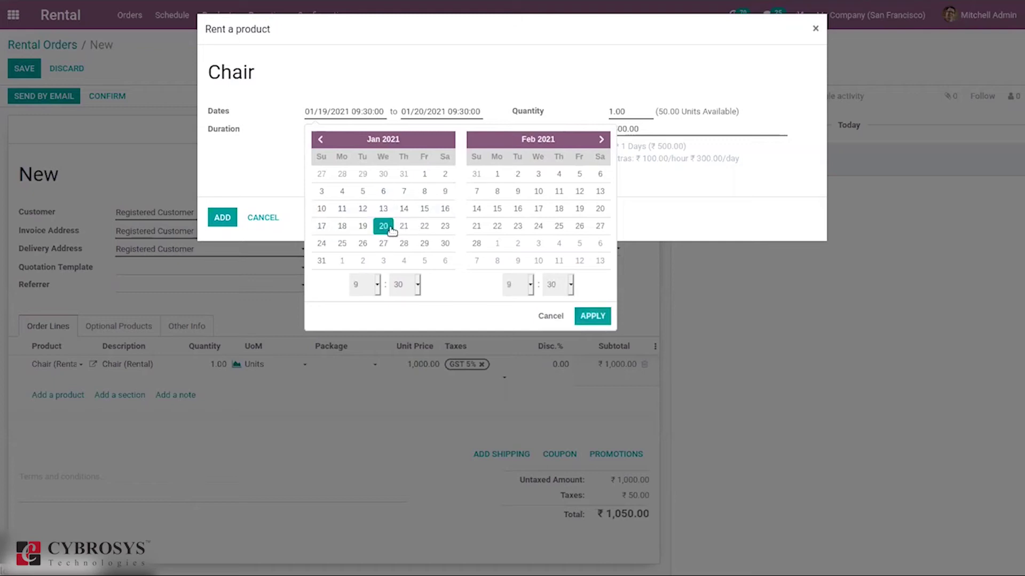
left_click(391, 229)
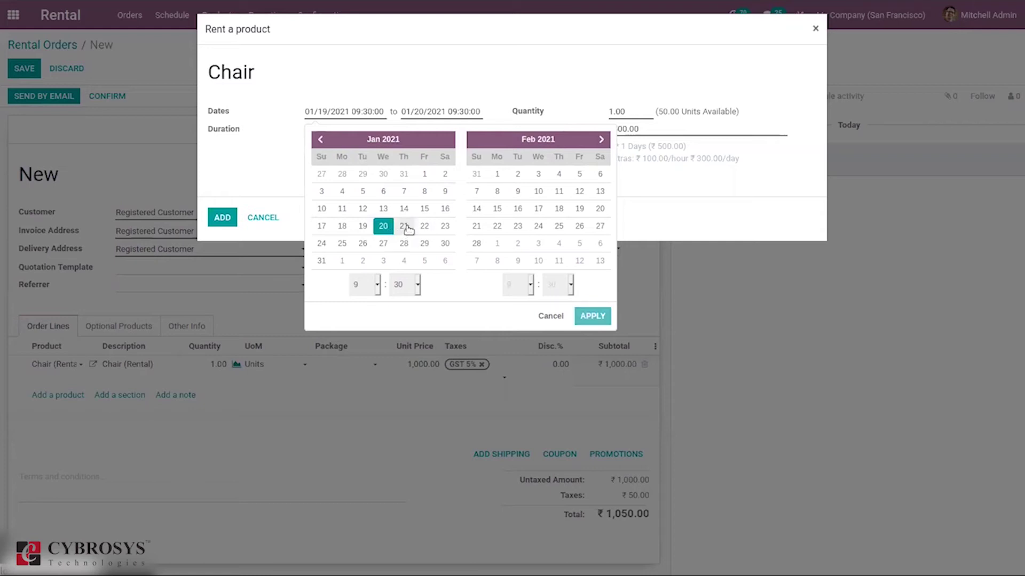
left_click(406, 228)
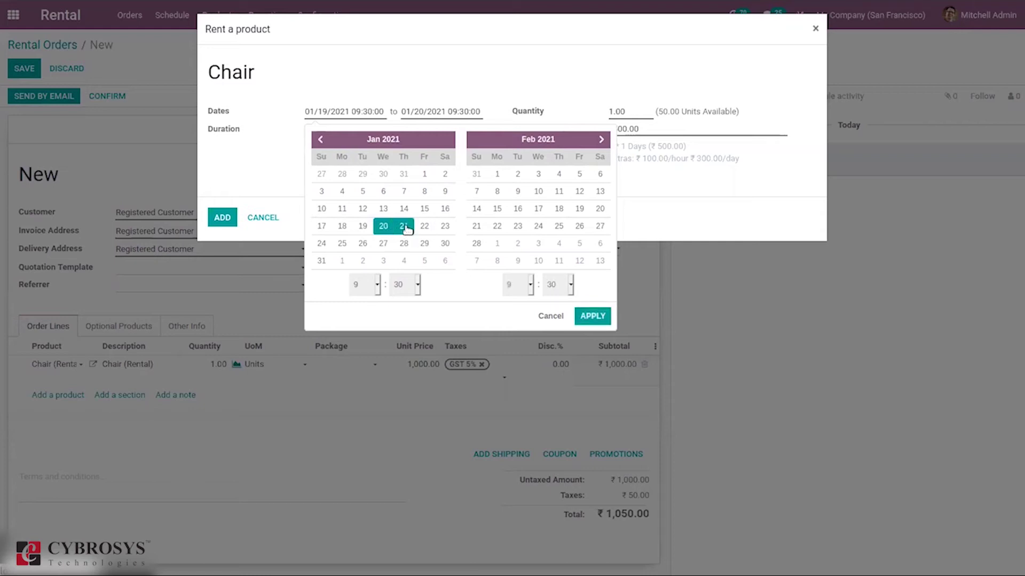
left_click(594, 315)
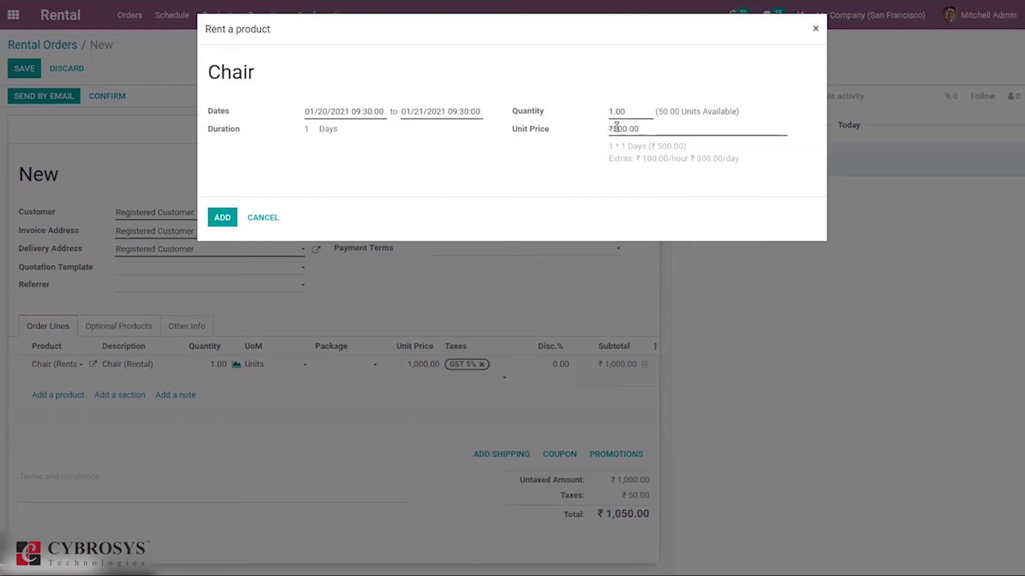
left_click(223, 220)
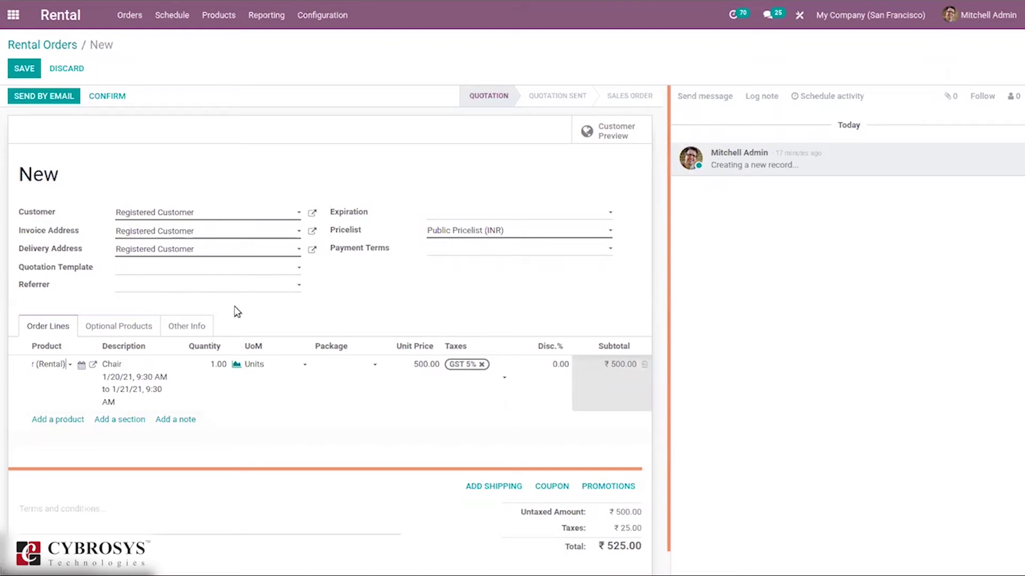
Confirm the rental order and look at its entry in the list of rental orders.
left_click(101, 95)
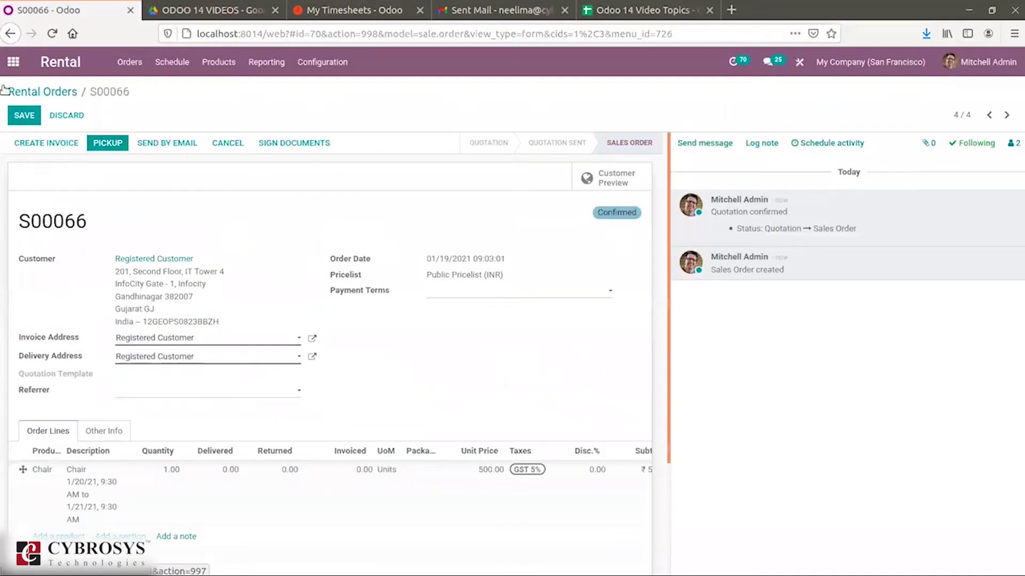
left_click(55, 45)
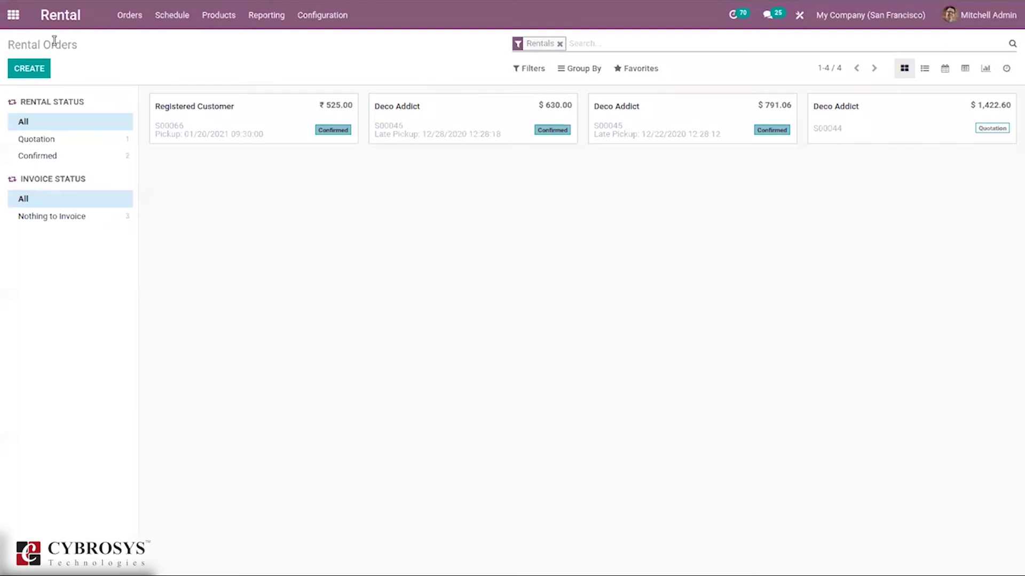
left_click(309, 107)
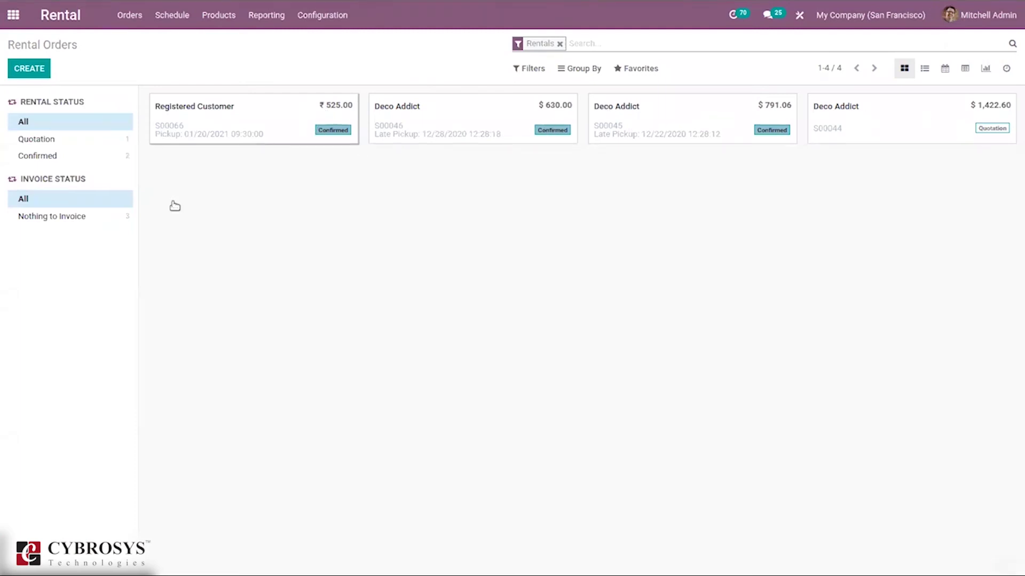
left_click(49, 45)
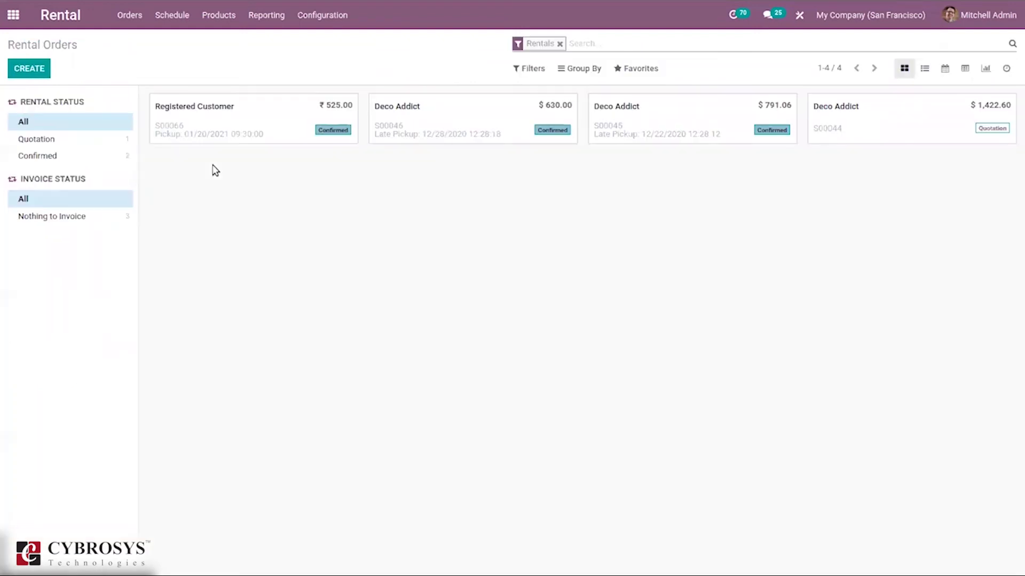
Open Registered Customer's confirmed rental order and validate the pickup of the Chair.
left_click(273, 111)
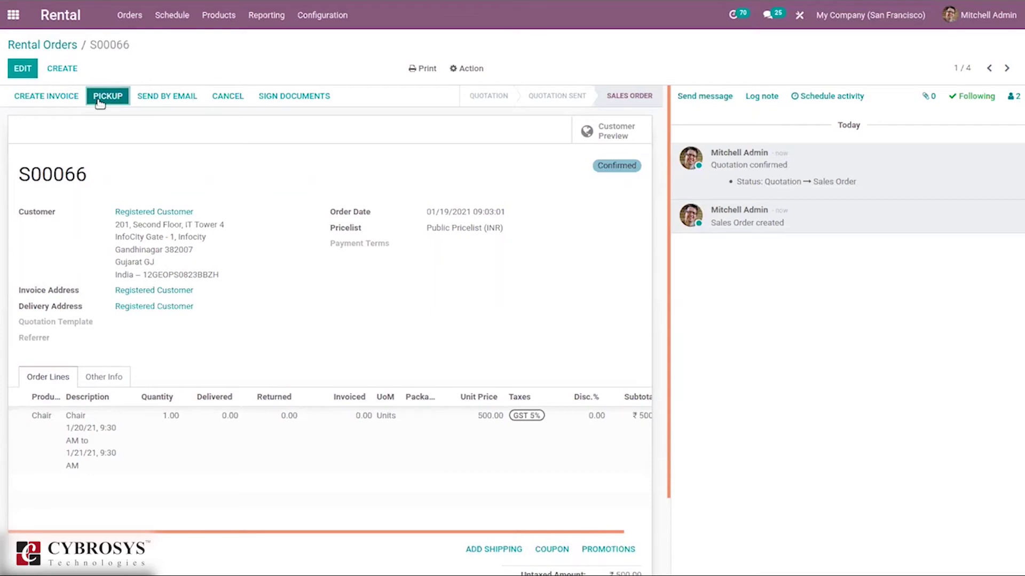
left_click(97, 99)
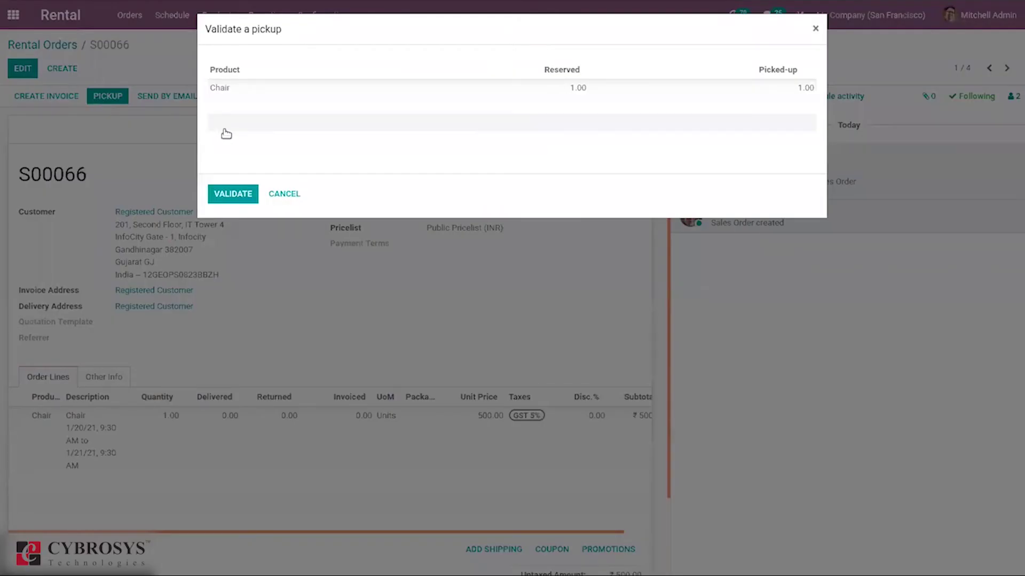
left_click(219, 192)
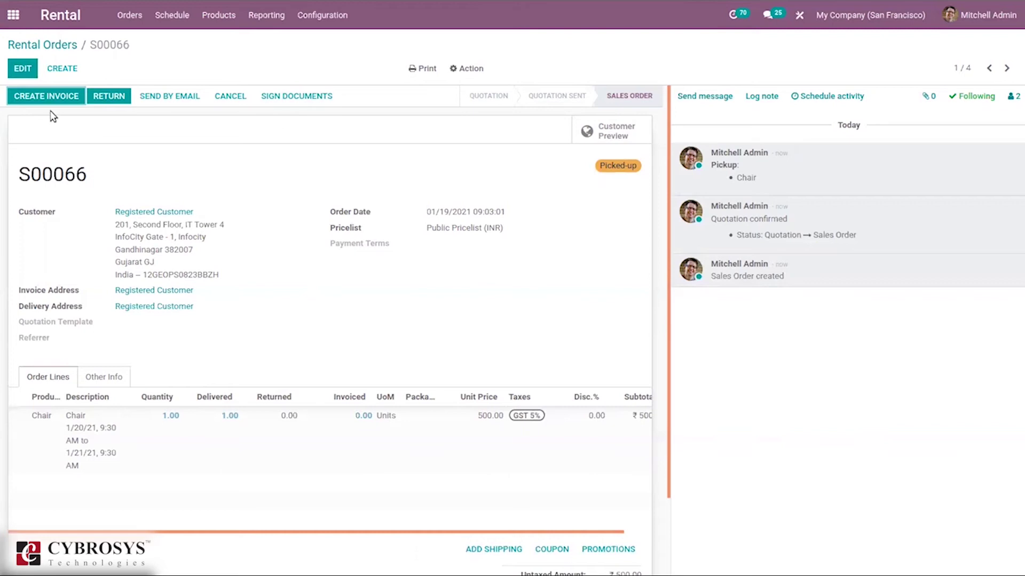
Create the invoice for the picked-up rental order and confirm it.
left_click(32, 96)
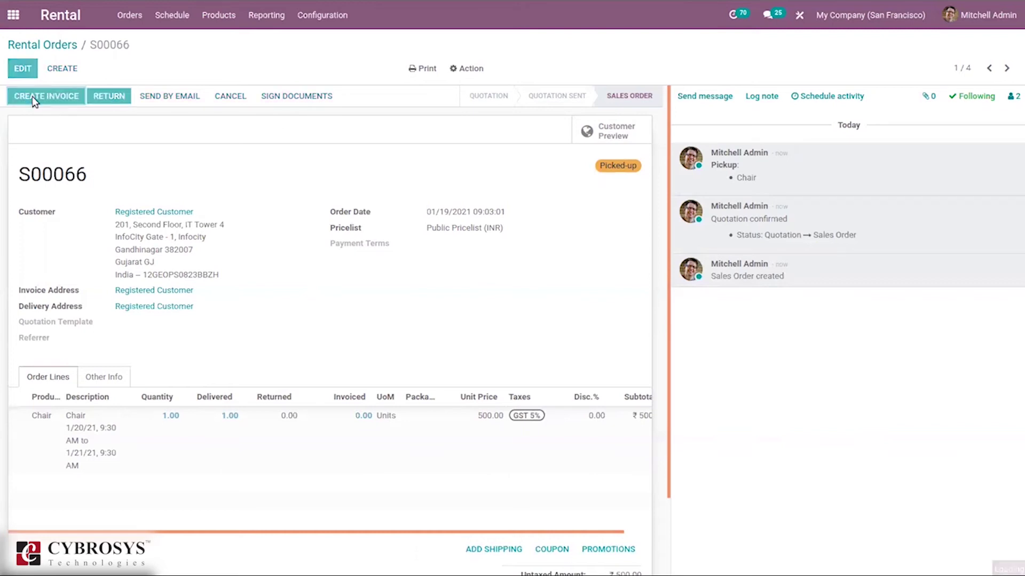
left_click(249, 191)
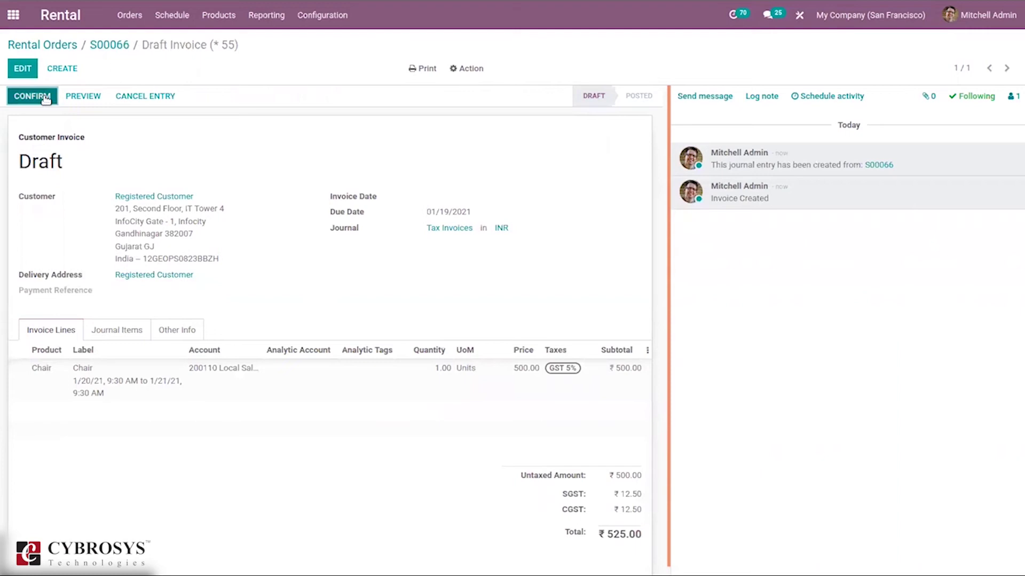
left_click(45, 99)
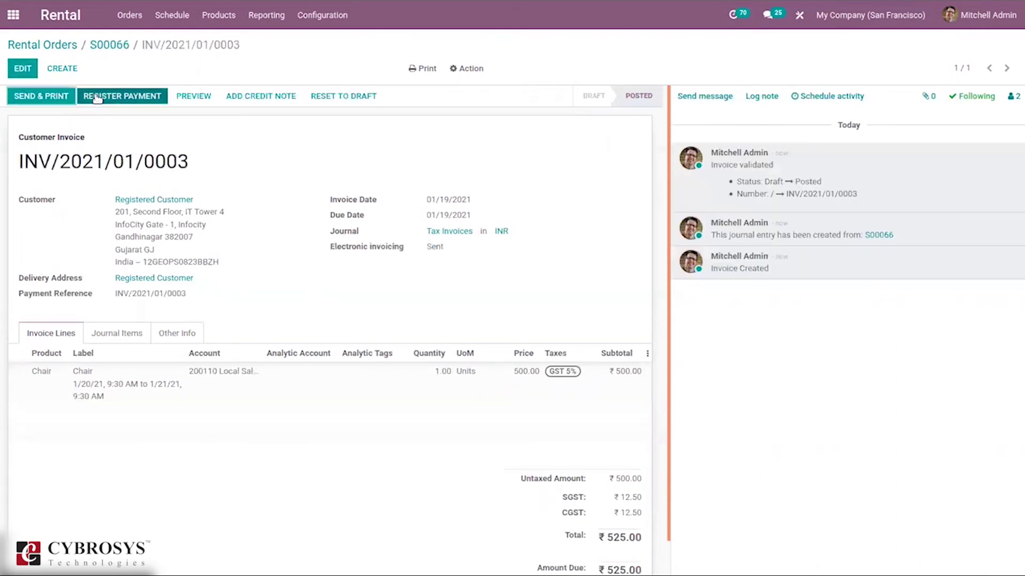
Register the invoice's payment with the proposed values and return to the rental order.
left_click(97, 99)
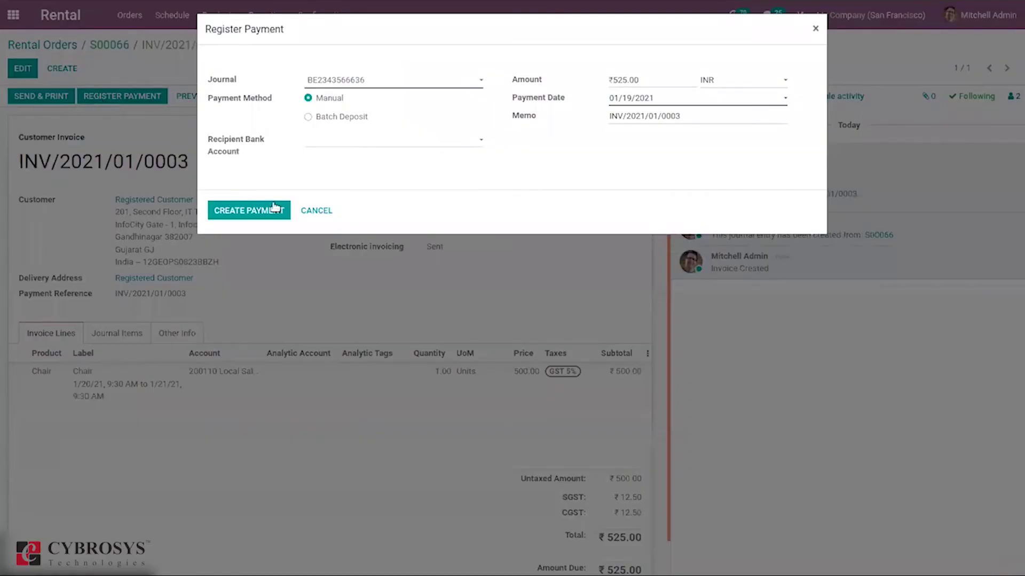
left_click(258, 217)
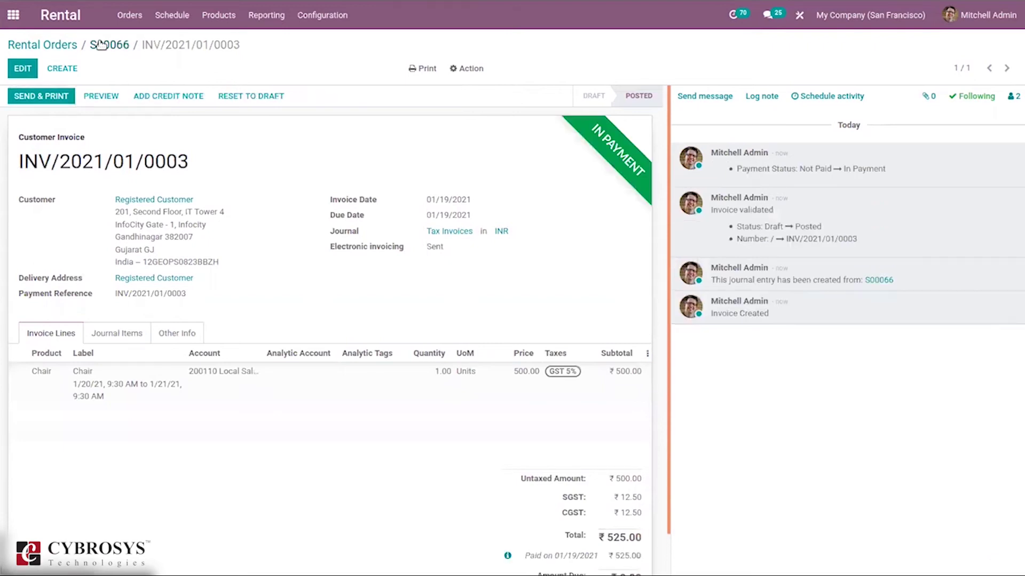
left_click(100, 45)
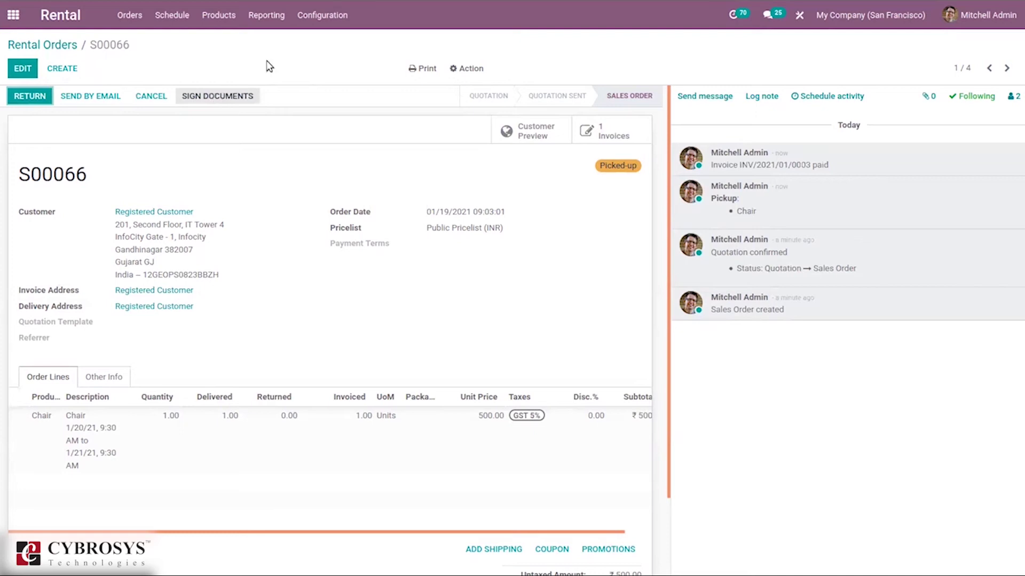
left_click(314, 17)
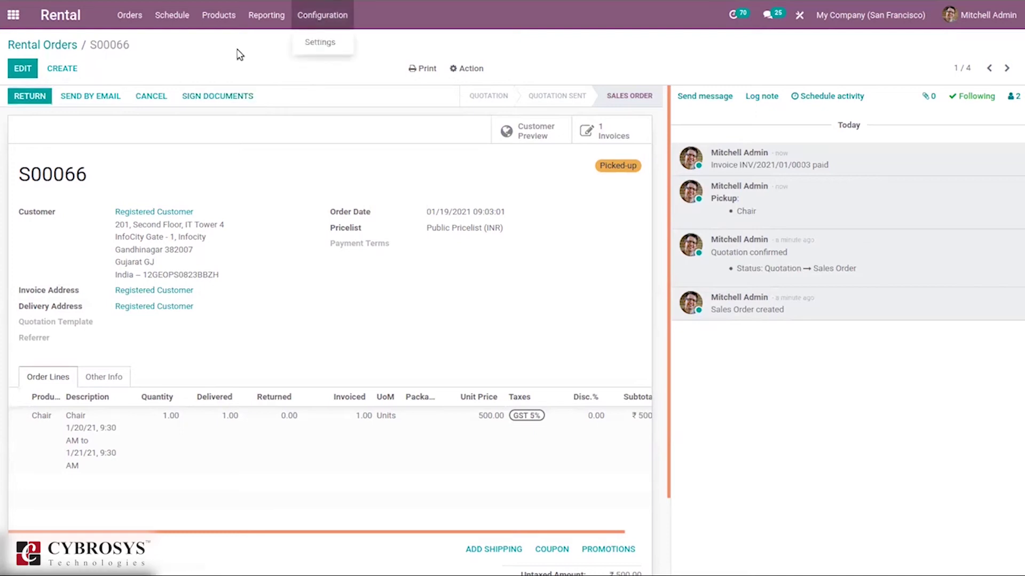
left_click(237, 53)
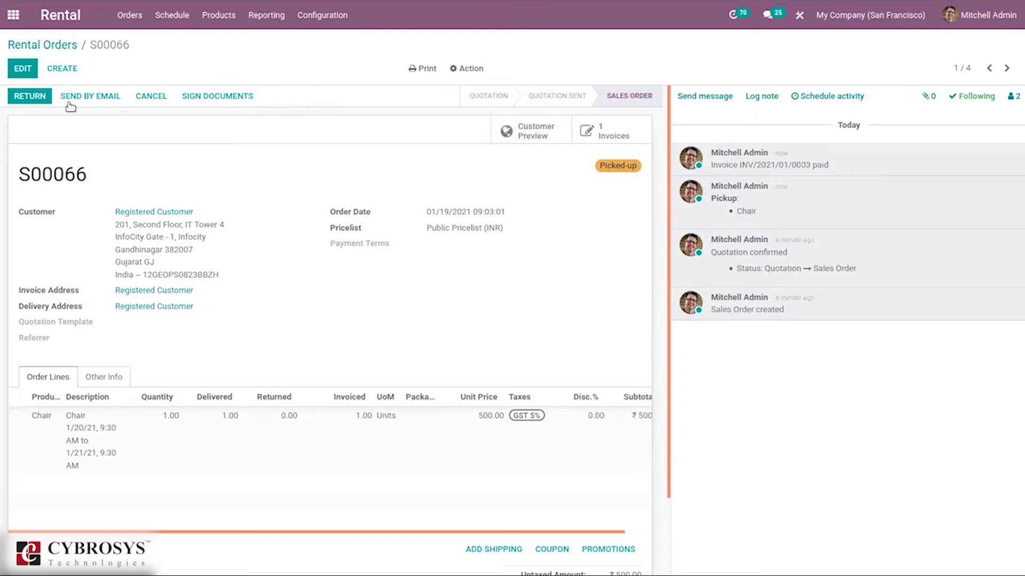
Reopen Registered Customer's picked-up order from the rental orders list, validate the Chair's return and go back to the list.
left_click(54, 47)
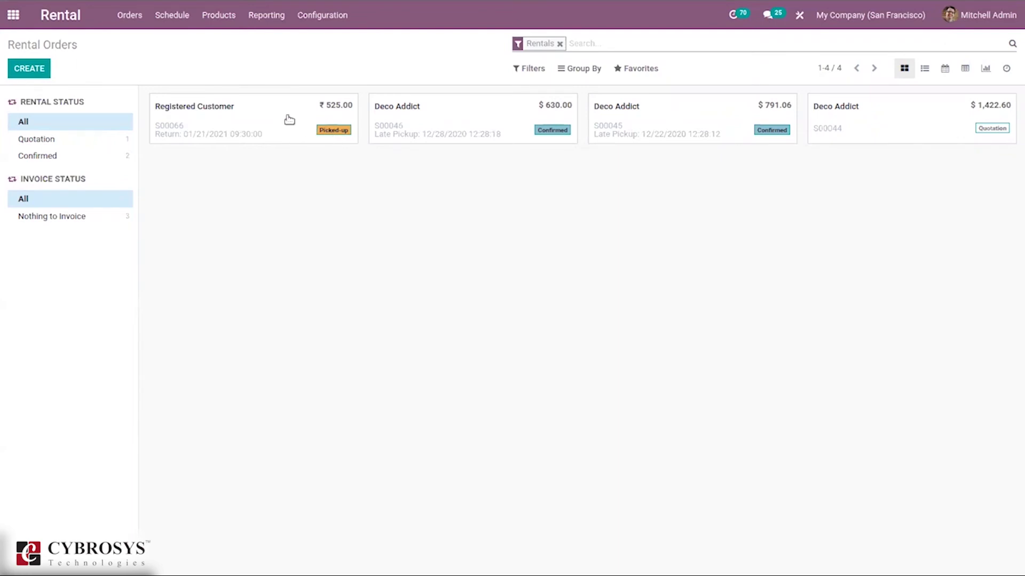
left_click(288, 120)
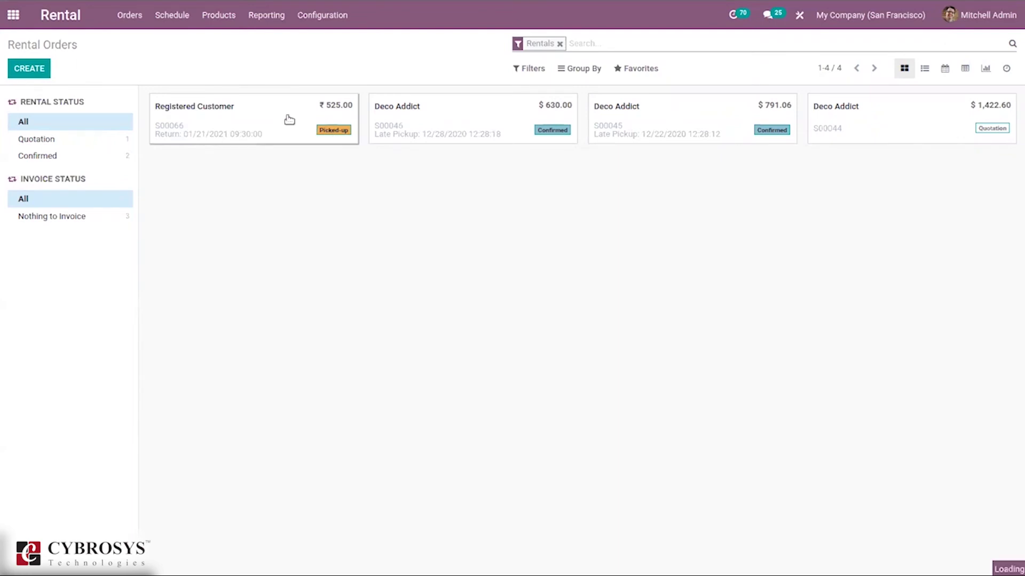
left_click(49, 100)
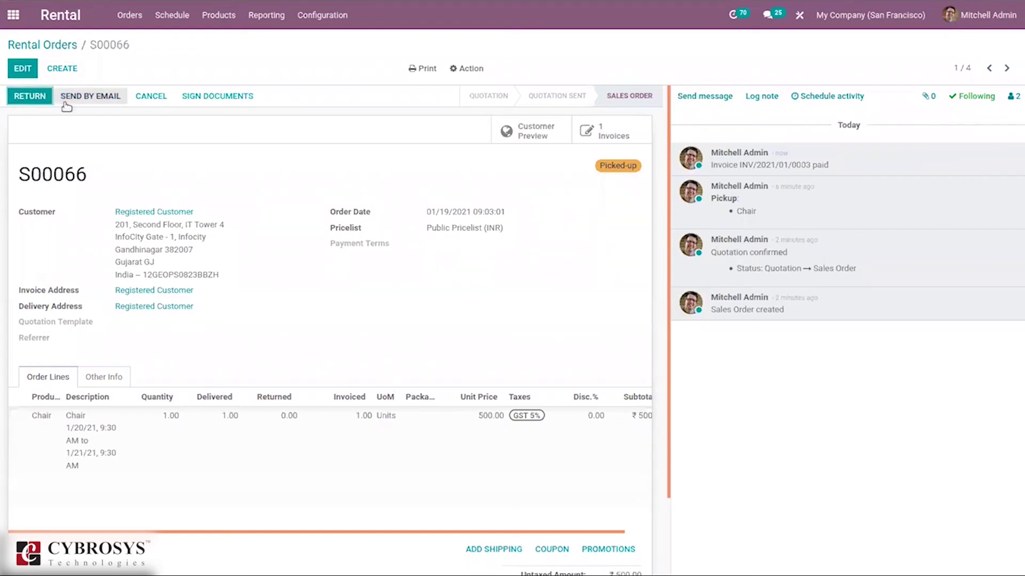
left_click(31, 92)
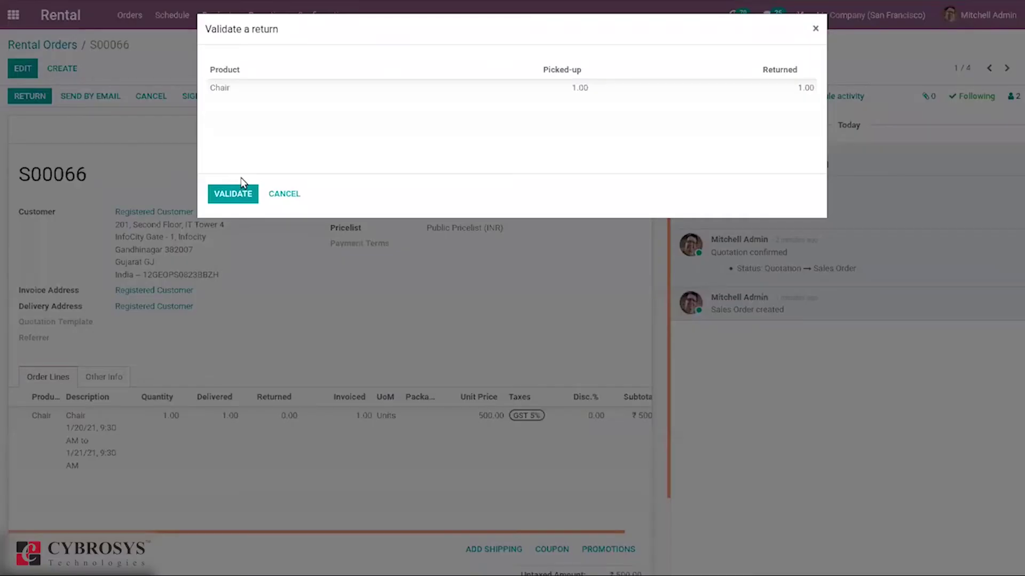
left_click(226, 189)
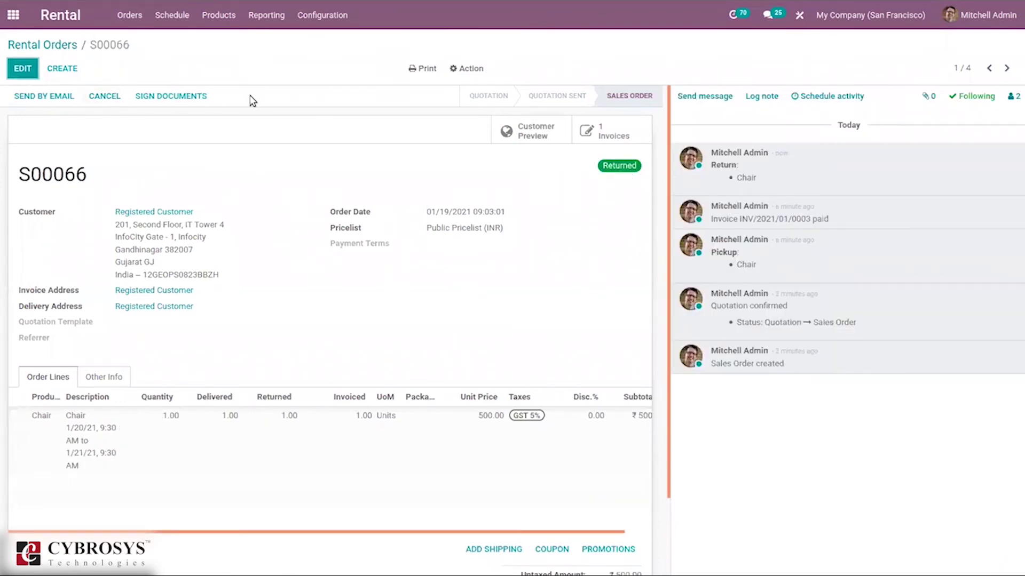
left_click(48, 46)
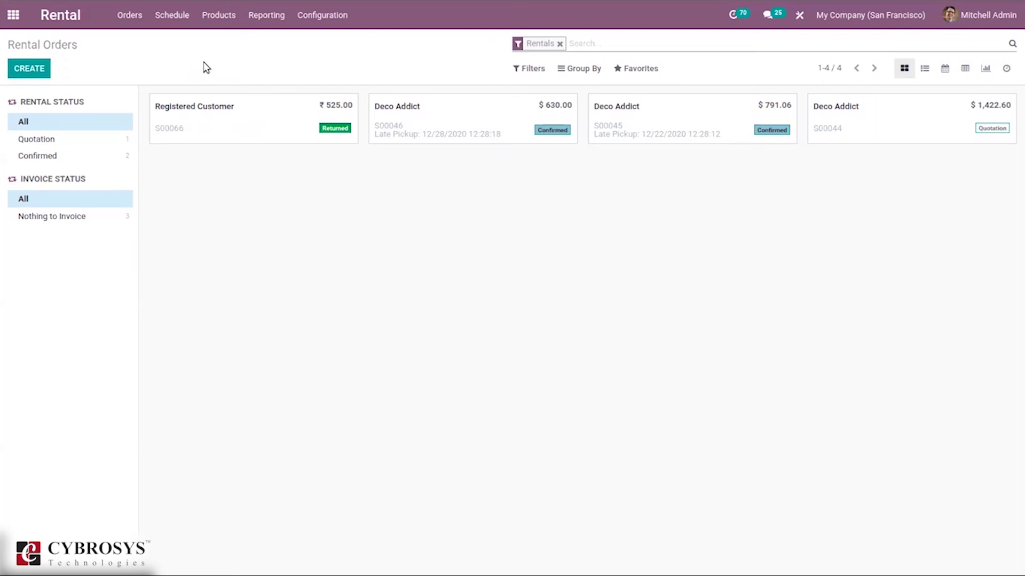
View the rental customers list and check today's pickup and return orders.
left_click(126, 16)
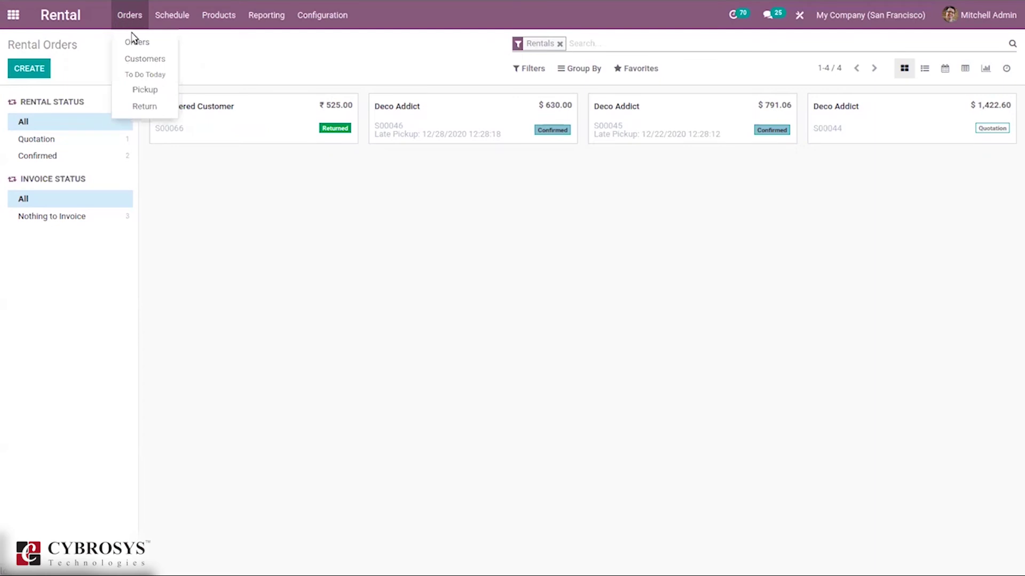
left_click(143, 60)
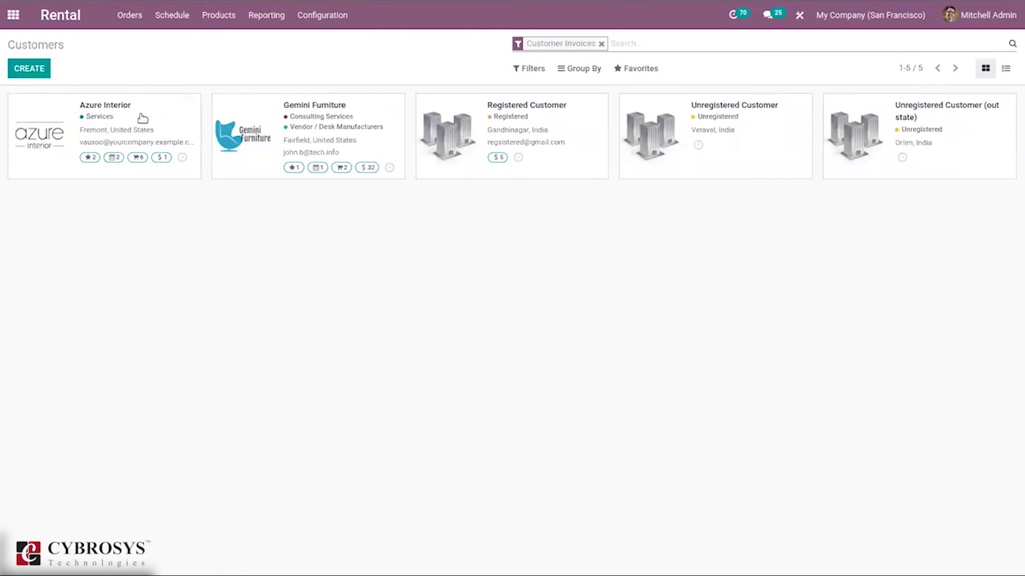
left_click(130, 15)
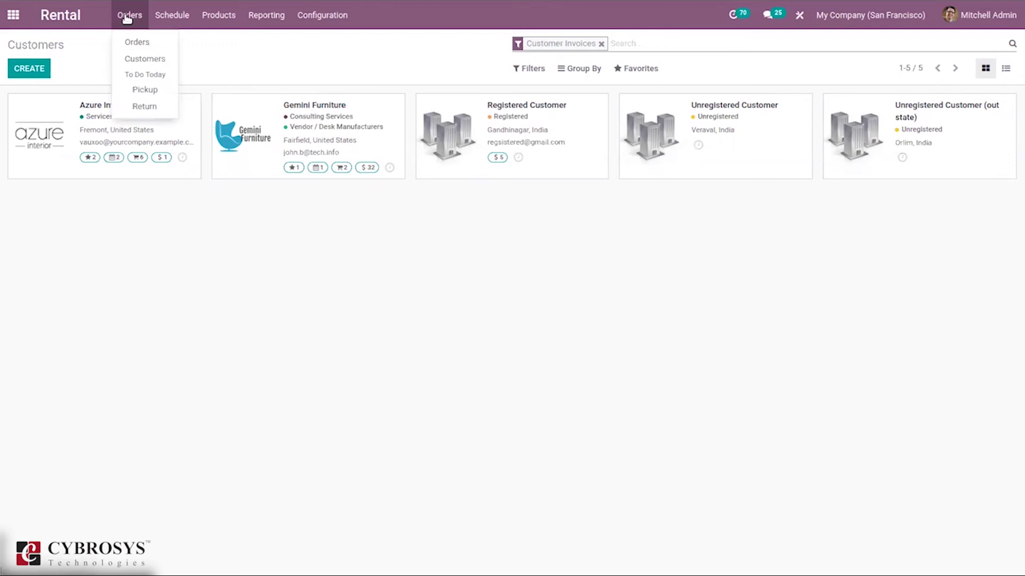
left_click(146, 91)
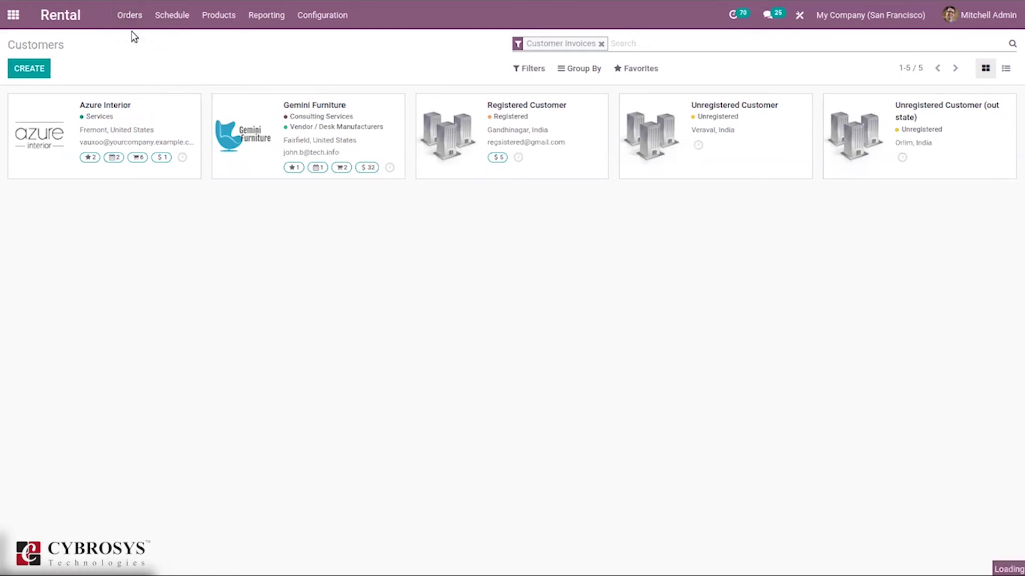
left_click(132, 20)
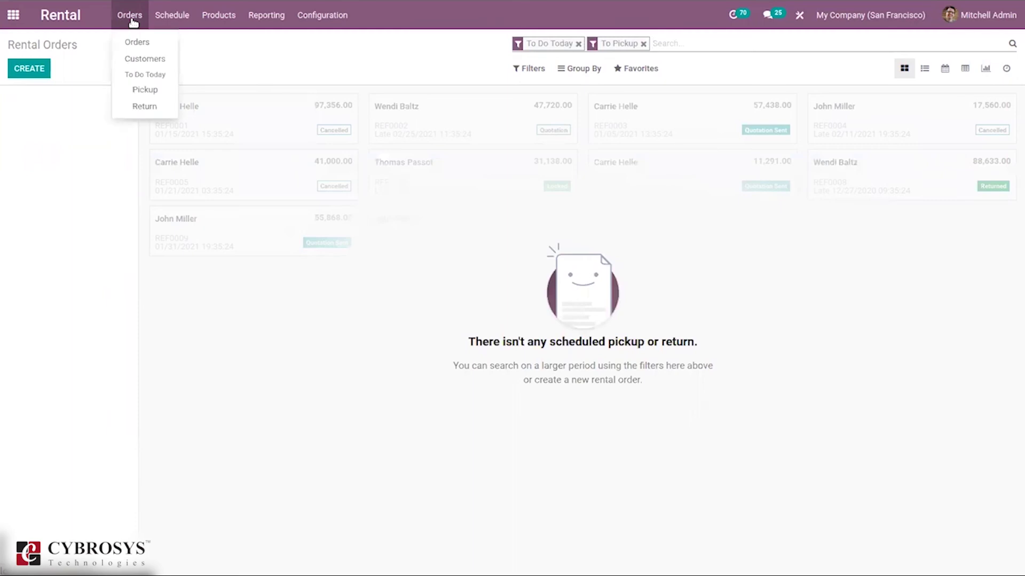
left_click(141, 107)
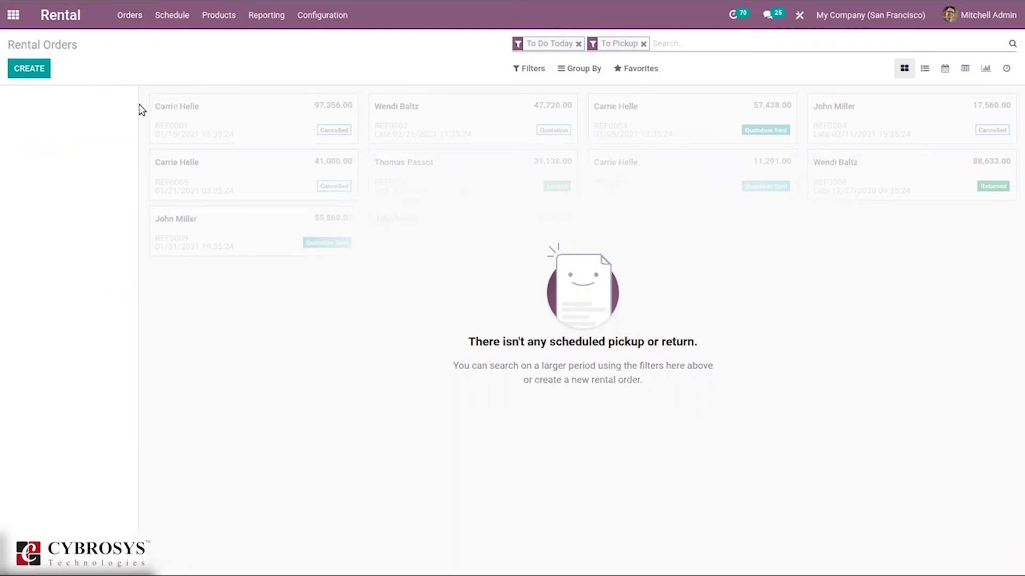
Open the rental schedule, go back to December 2020 and review the available filters.
left_click(180, 17)
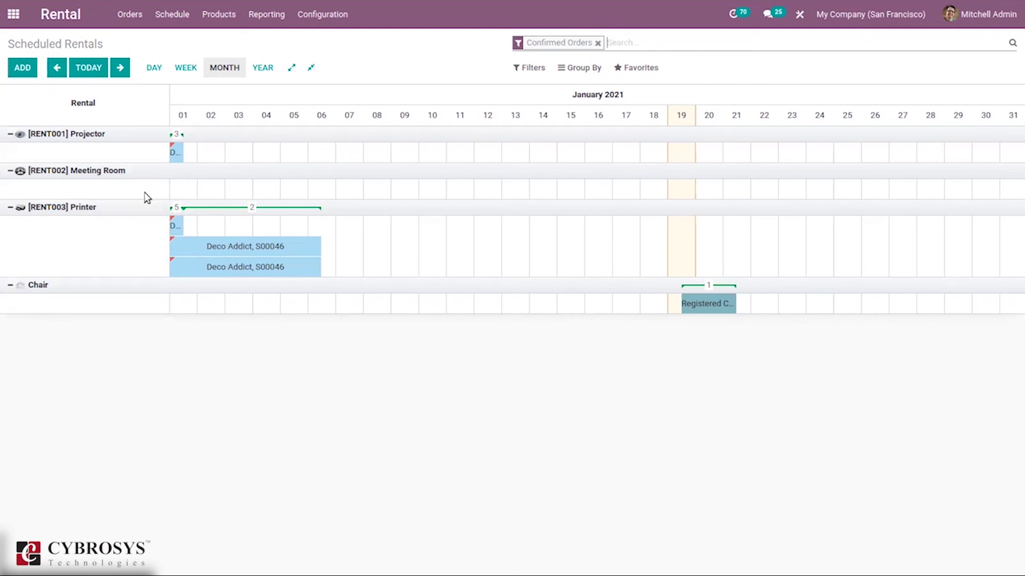
left_click(57, 68)
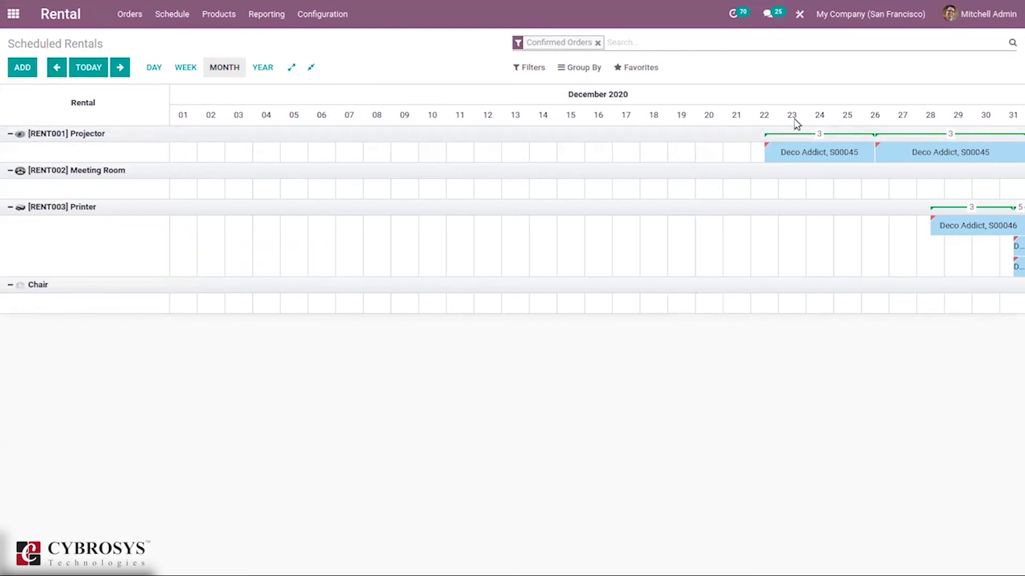
mouse_move(821, 158)
left_click(531, 69)
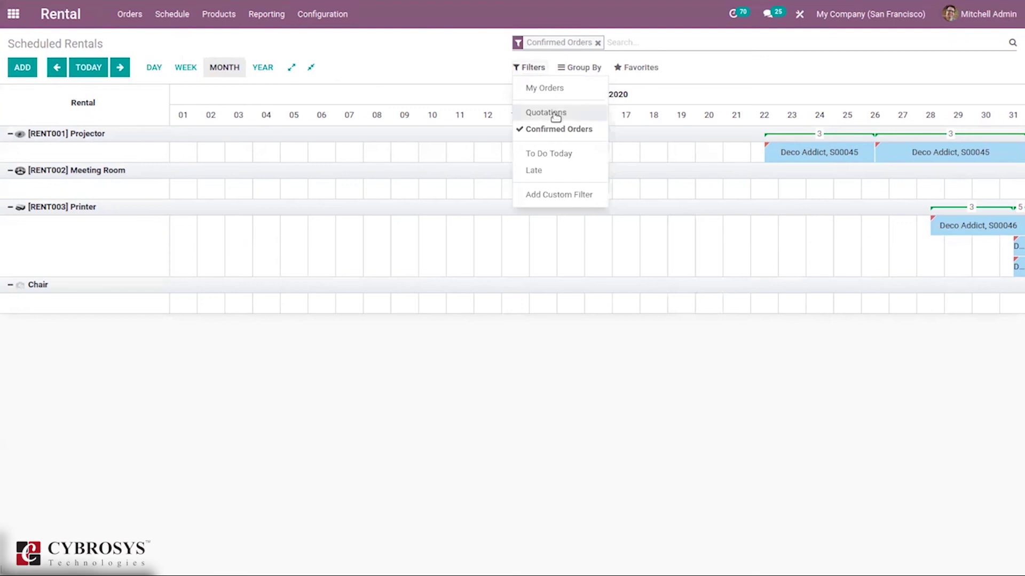
Try grouping the scheduled rentals by sales team, customer, product category and serial number, removing each grouping again.
left_click(582, 66)
left_click(594, 104)
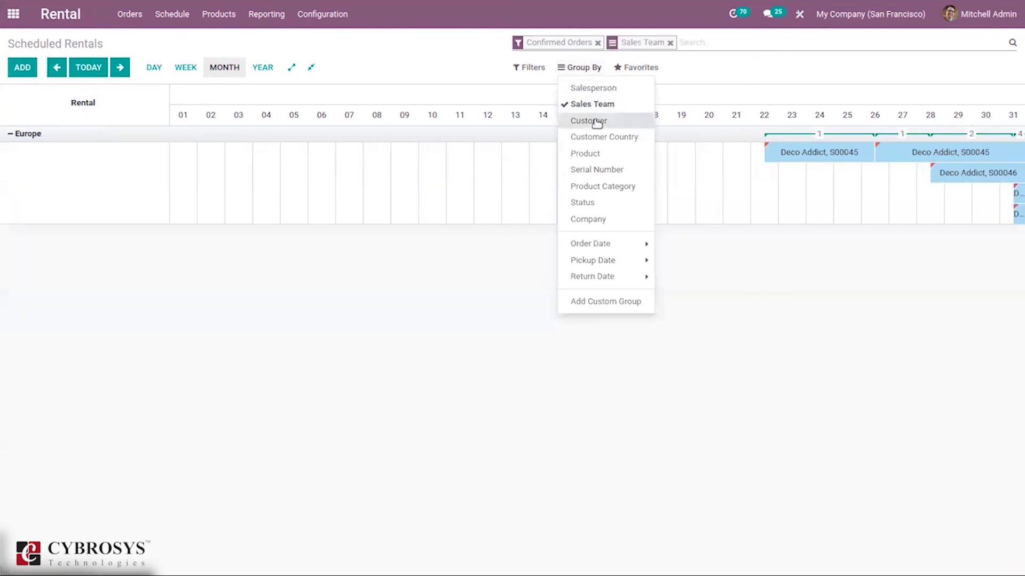
left_click(596, 121)
left_click(594, 121)
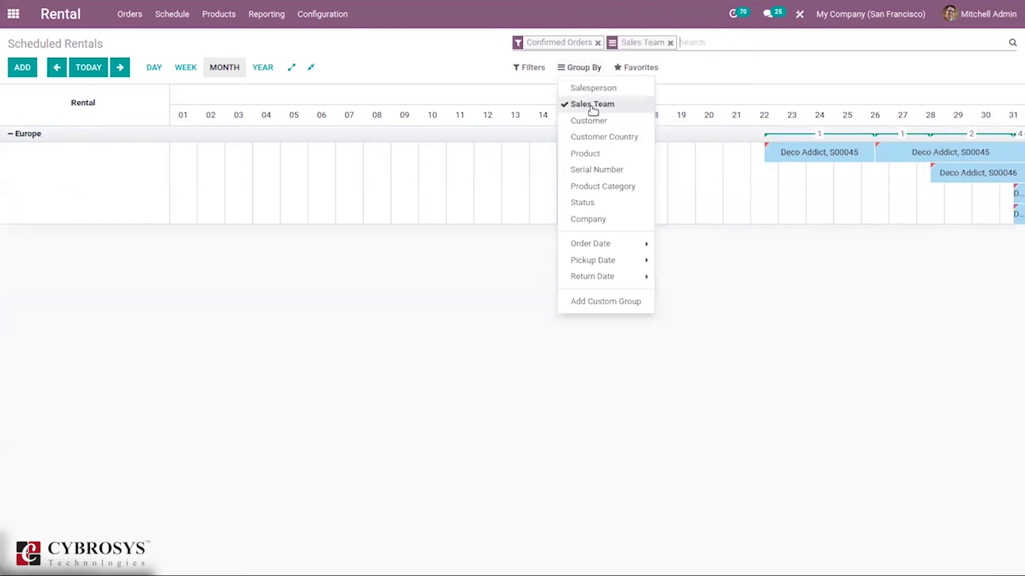
left_click(592, 106)
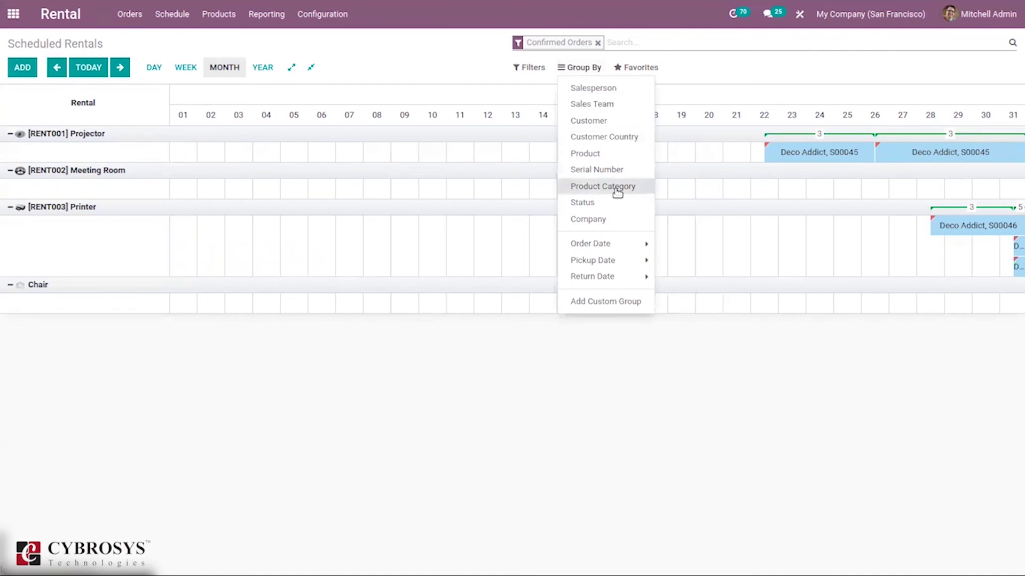
left_click(617, 191)
left_click(617, 191)
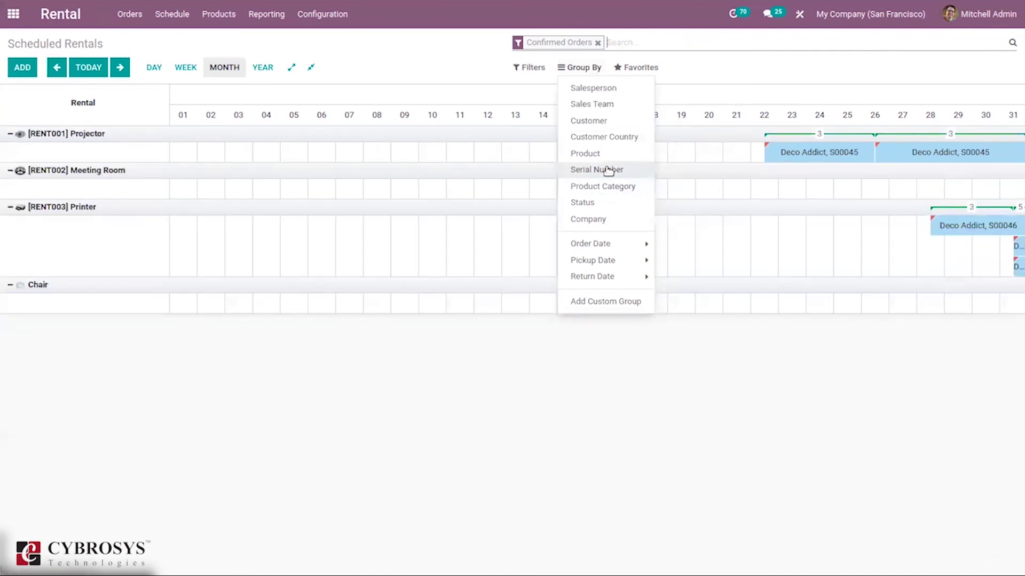
left_click(609, 169)
left_click(609, 169)
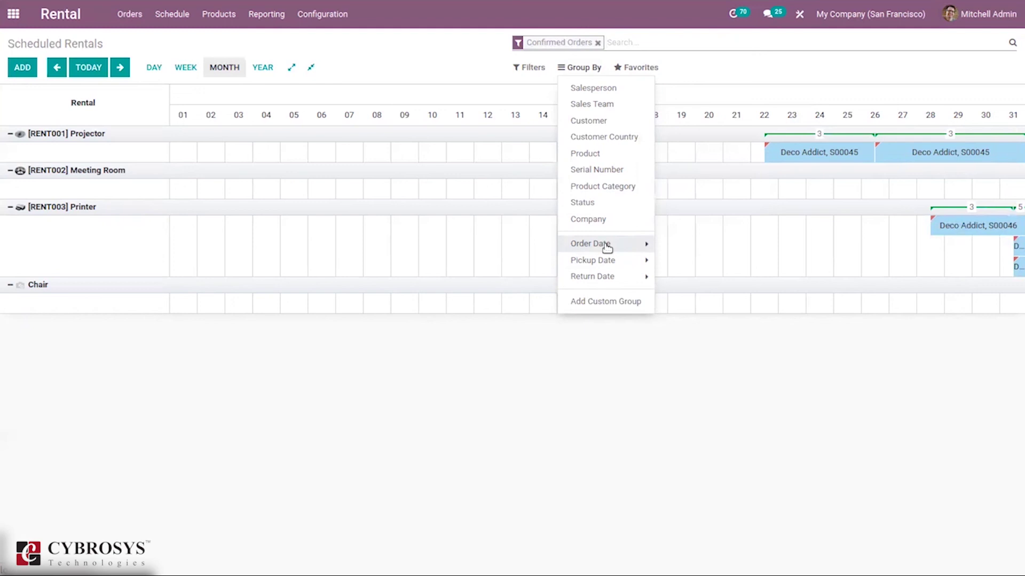
left_click(455, 74)
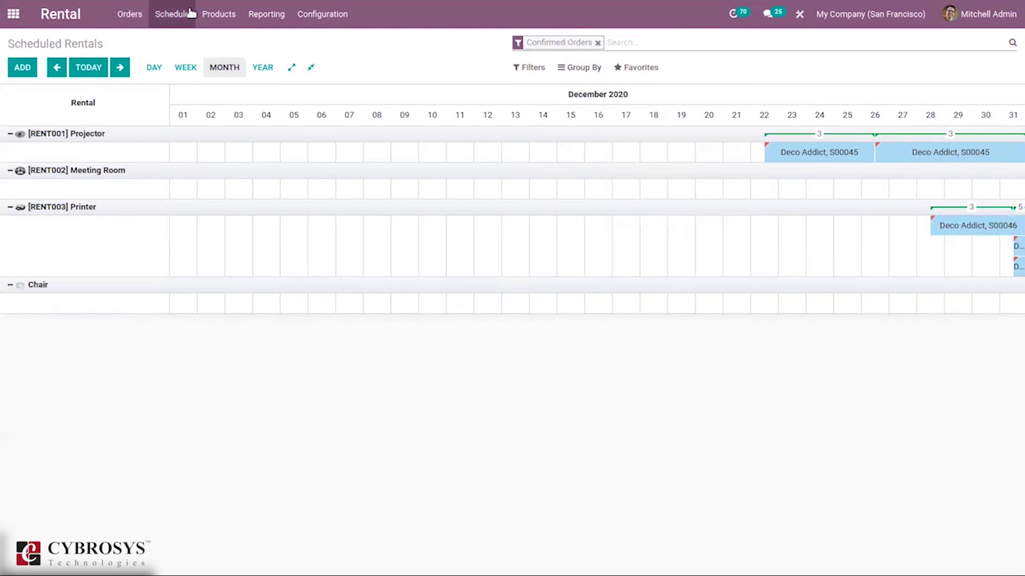
Check the rentable products list and open the Rental Analysis report, viewing Daily Returned Qty and Daily Amount as chart measures.
left_click(221, 9)
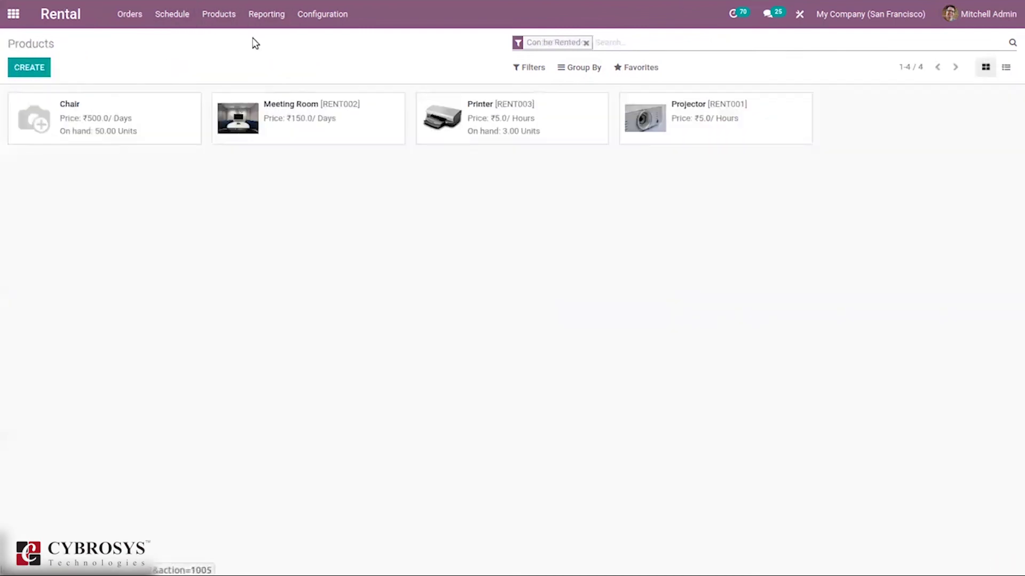
left_click(264, 16)
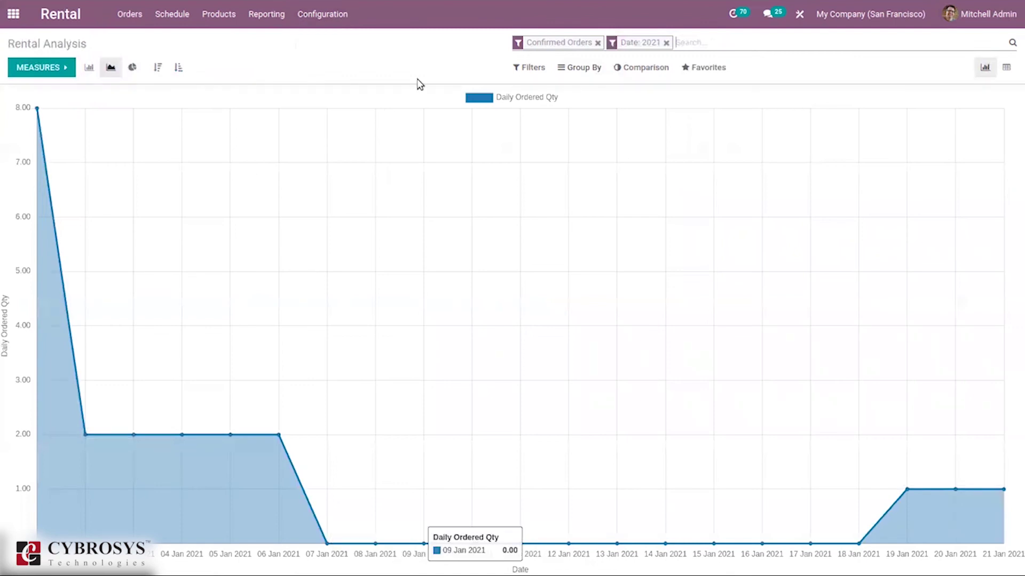
left_click(62, 66)
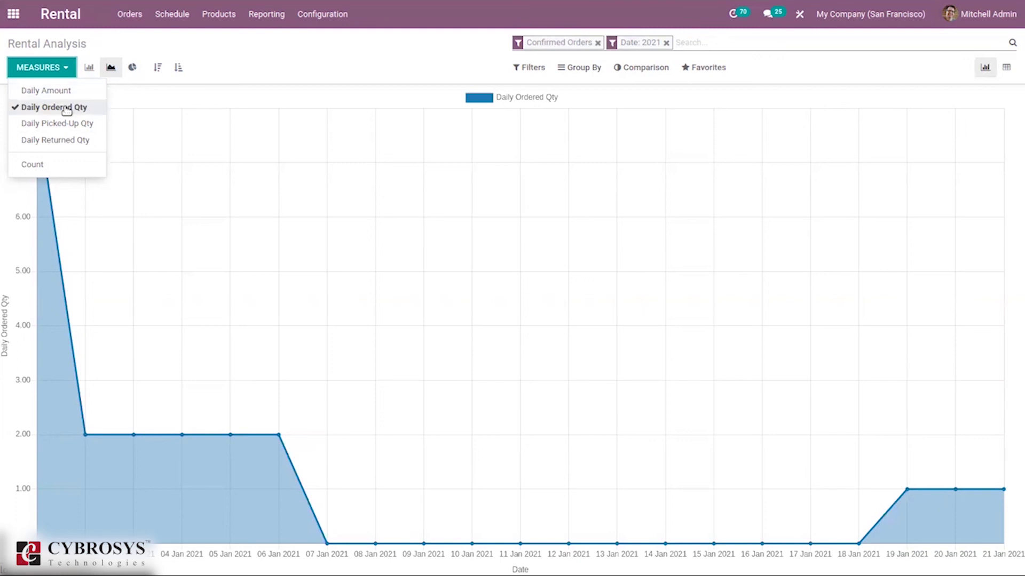
left_click(63, 141)
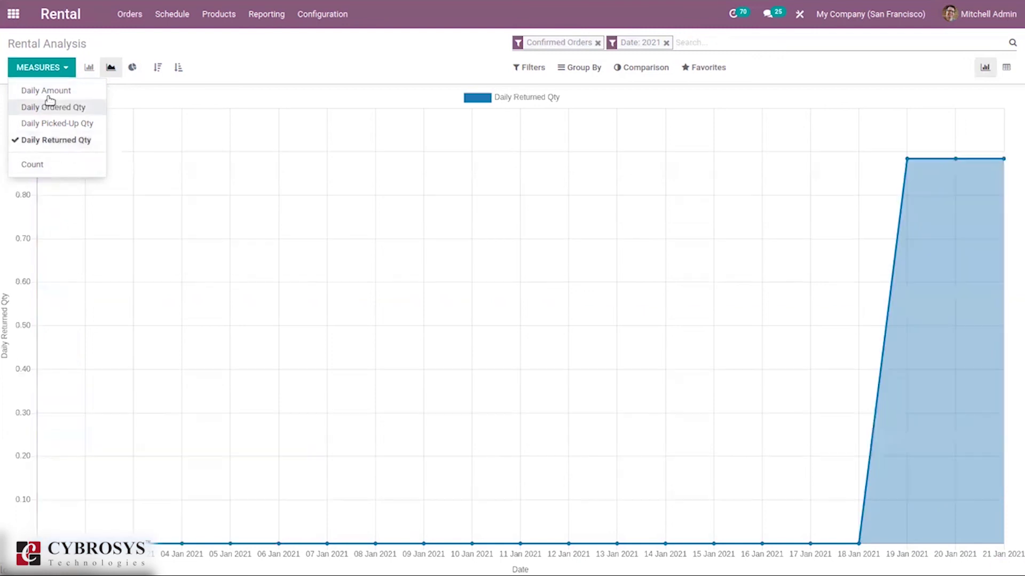
left_click(49, 92)
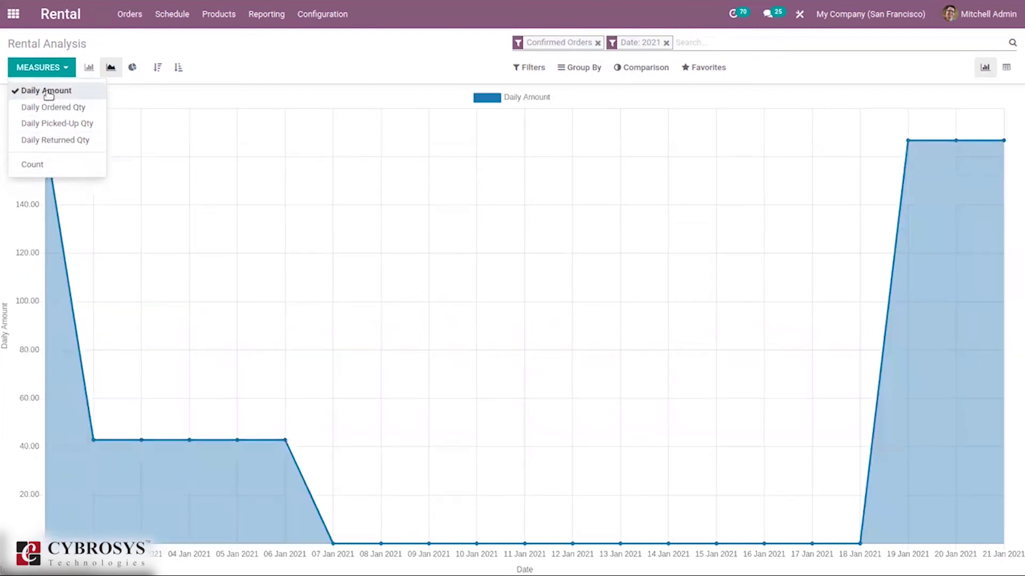
left_click(477, 59)
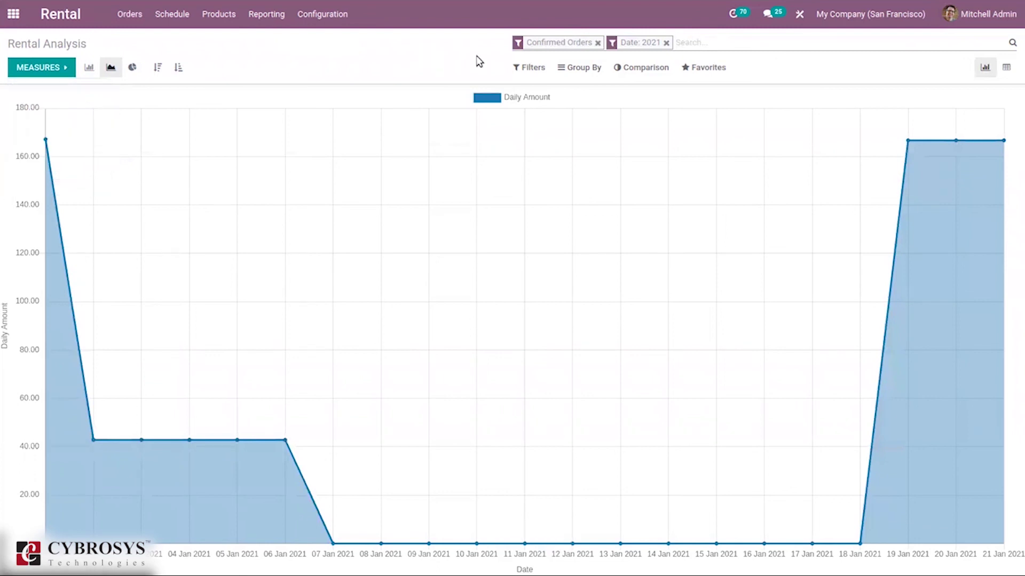
Review the report's filter, grouping, comparison and favorites options, briefly comparing the chart with the previous period and removing the comparison.
left_click(543, 70)
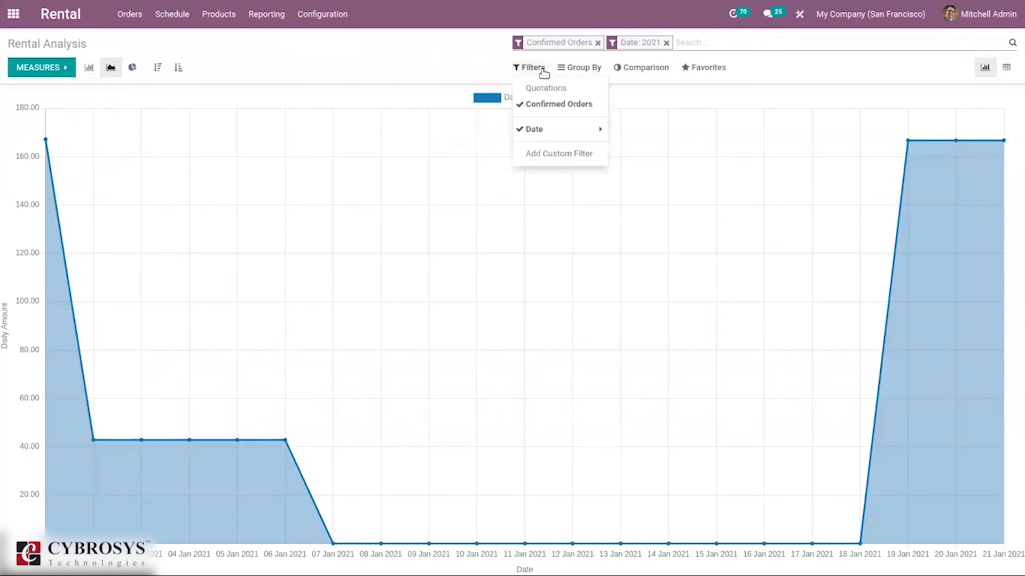
left_click(590, 71)
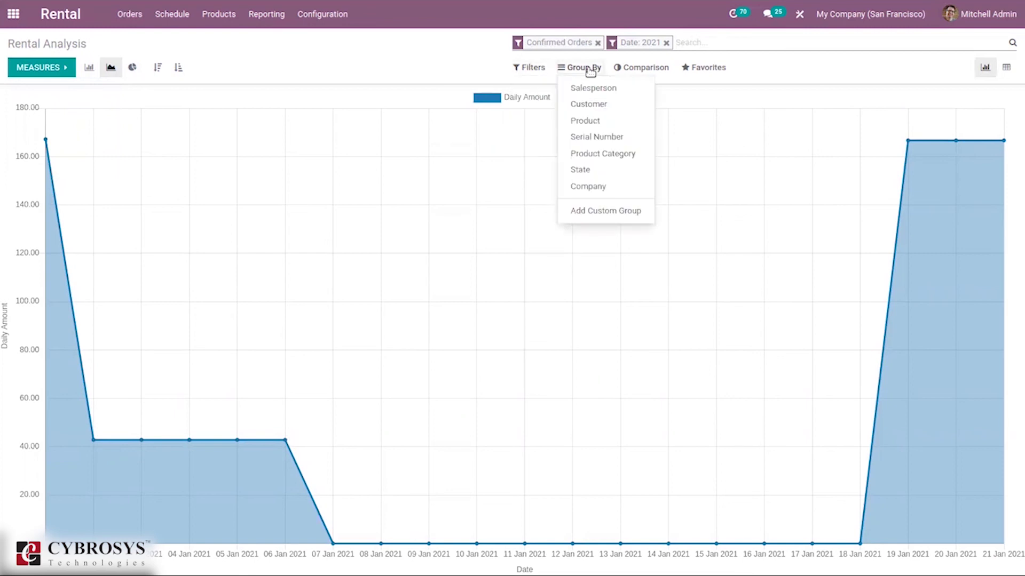
left_click(660, 71)
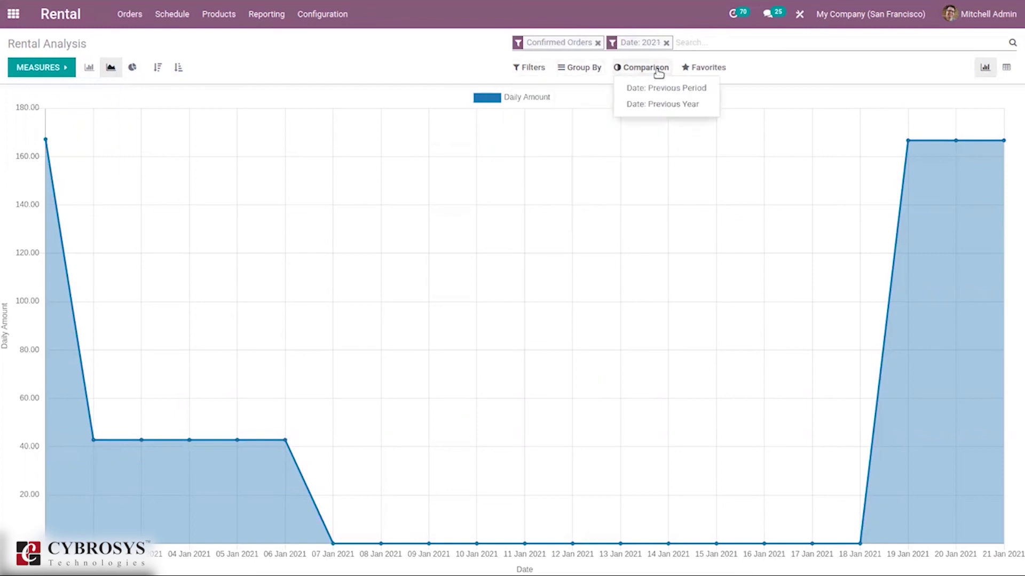
left_click(662, 88)
left_click(666, 106)
left_click(661, 90)
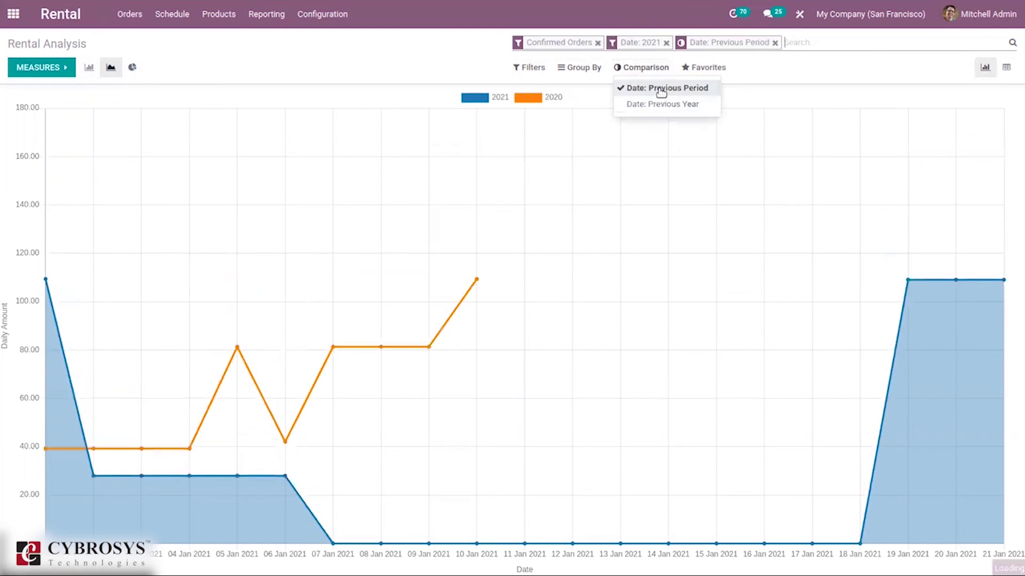
left_click(661, 90)
left_click(709, 69)
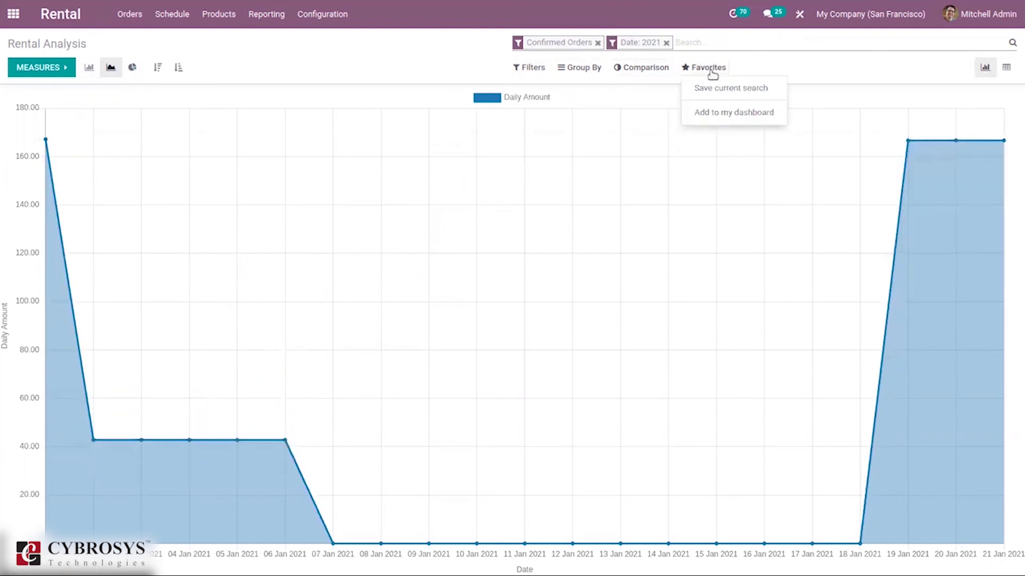
left_click(841, 60)
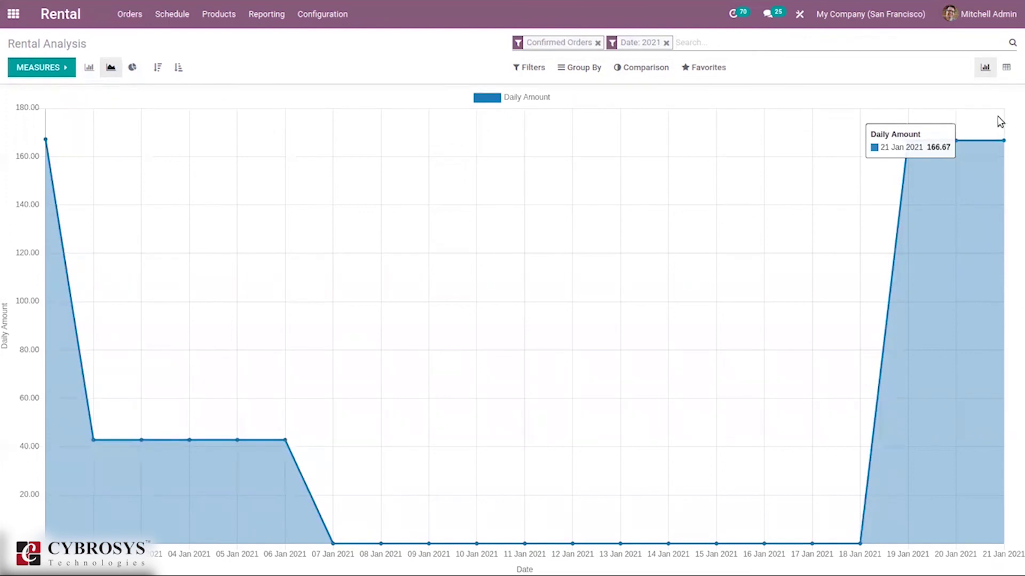
Show the Rental Analysis as a pivot table and remove the 2021 date filter.
left_click(1007, 68)
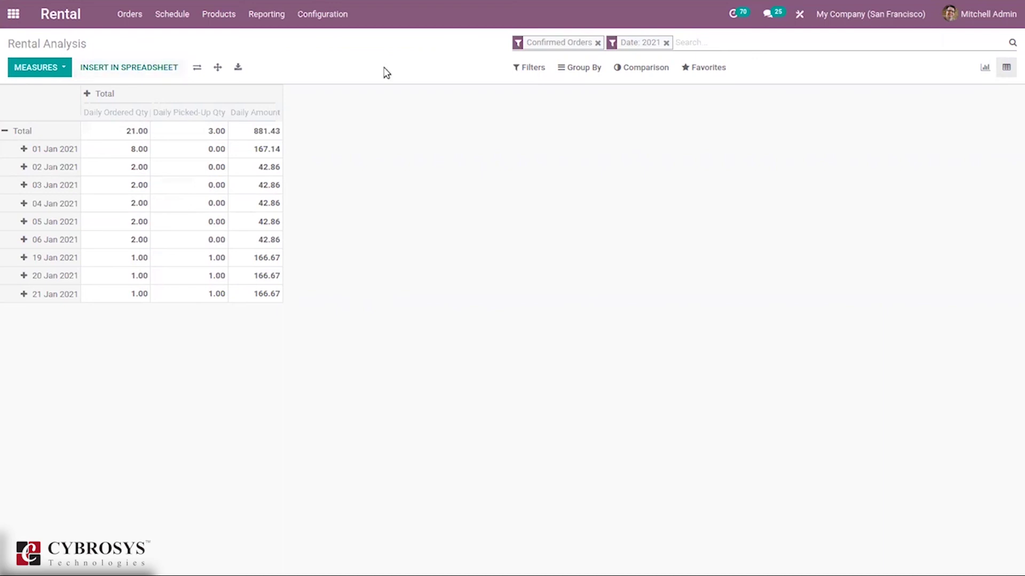
left_click(666, 42)
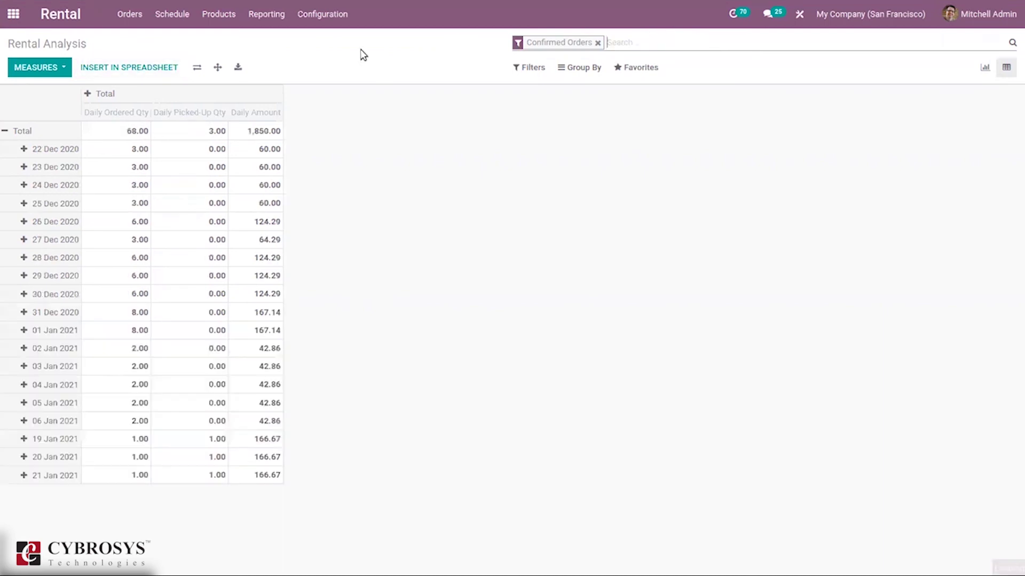